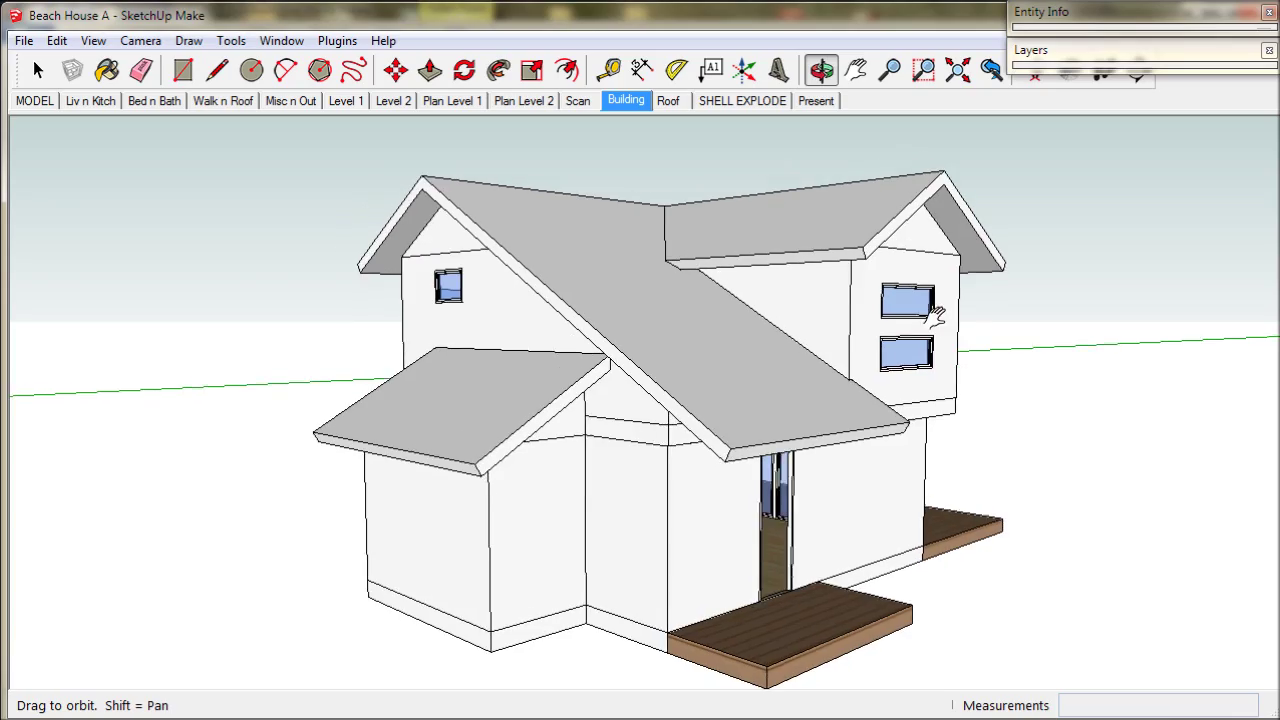
# Orbit and zoom in on the upper balcony of the beach house.
pyautogui.moveTo(900, 345)
pyautogui.mouseDown()
pyautogui.moveTo(597, 354)
pyautogui.moveTo(380, 310)
pyautogui.moveTo(277, 363)
pyautogui.moveTo(266, 408)
pyautogui.mouseUp()
pyautogui.press('space')
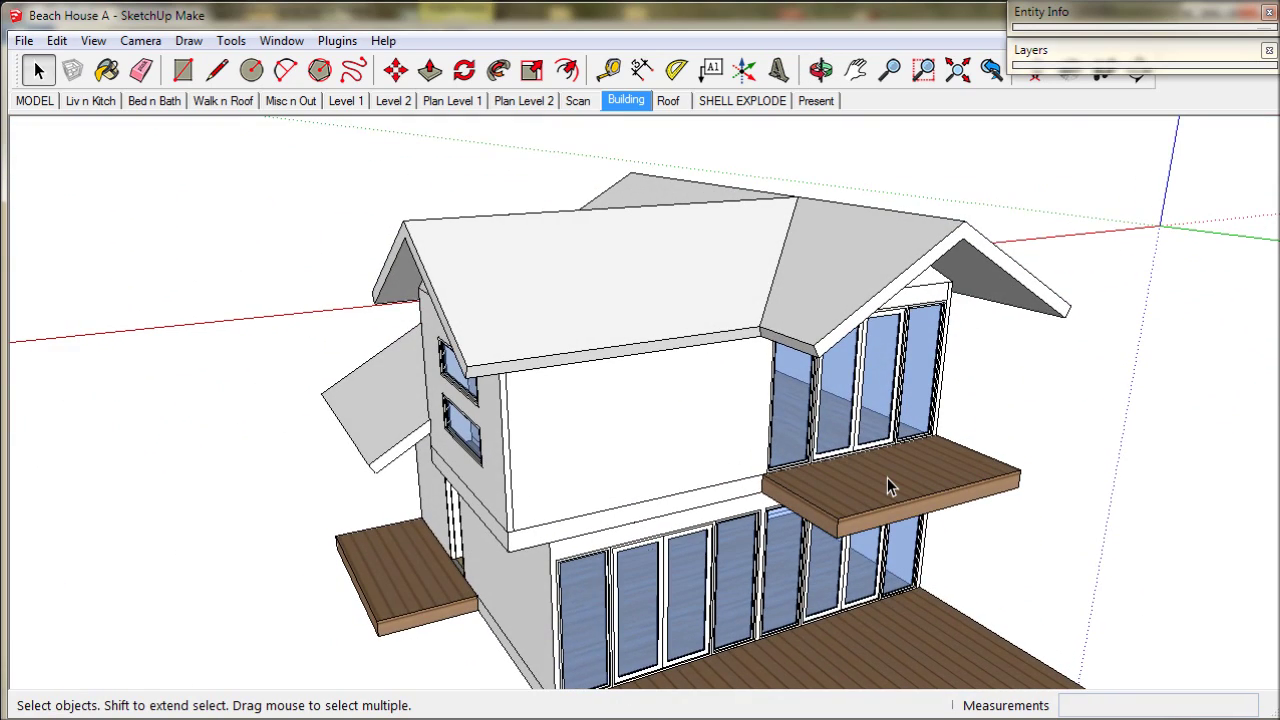
pyautogui.scroll(6, 888, 477)
pyautogui.press('o')
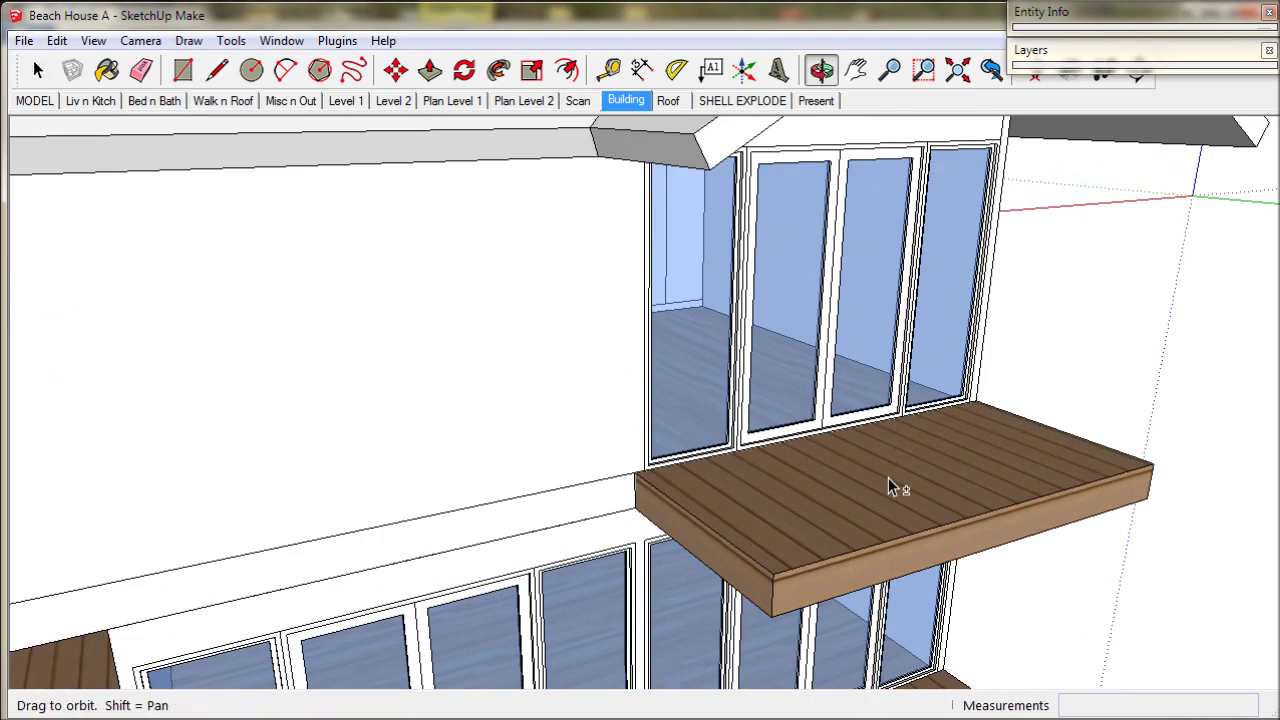
pyautogui.moveTo(888, 477); pyautogui.dragTo(661, 507)
pyautogui.press('space')
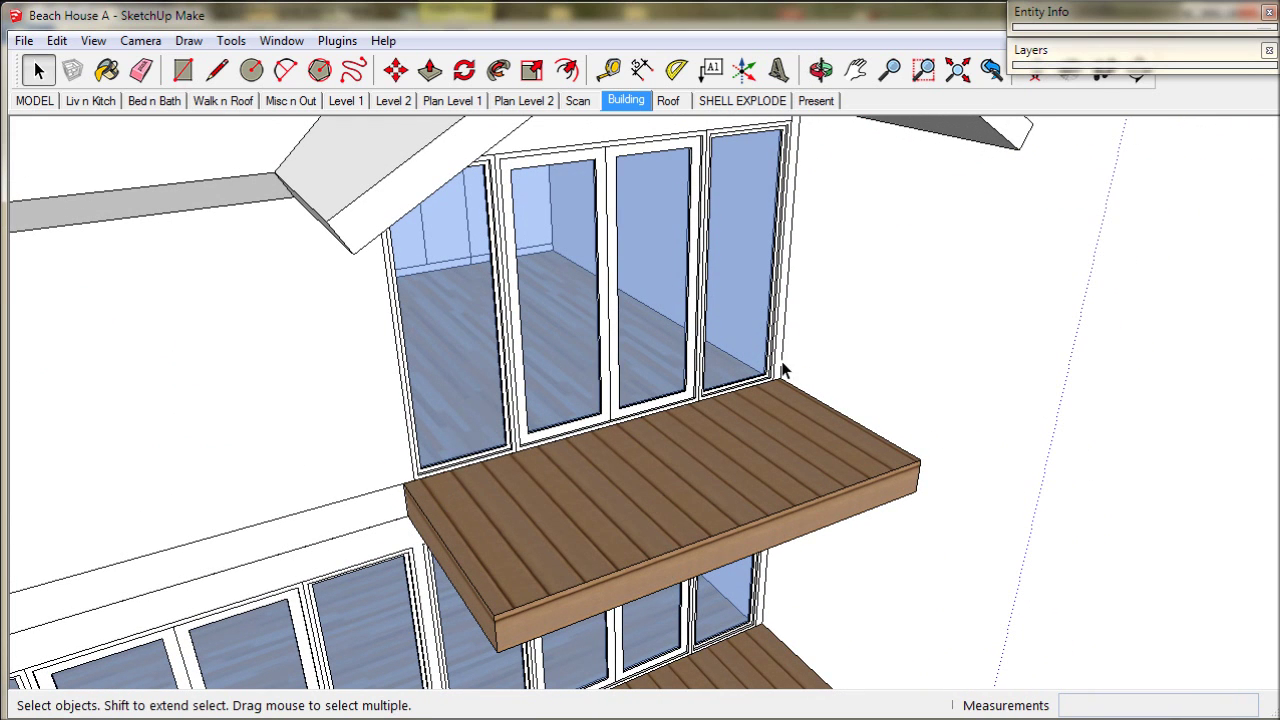
# Update the Building scene to this balcony view, then switch to the Misc n Out scene.
pyautogui.rightClick(634, 103)
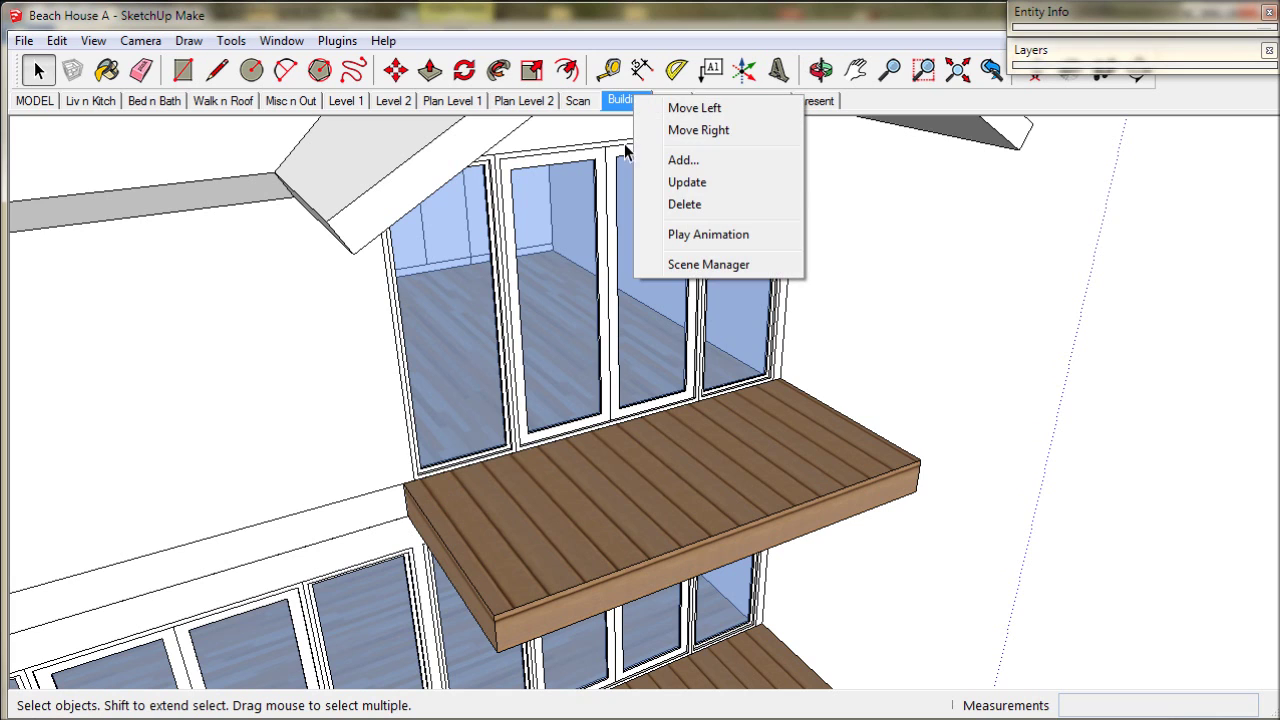
pyautogui.click(672, 183)
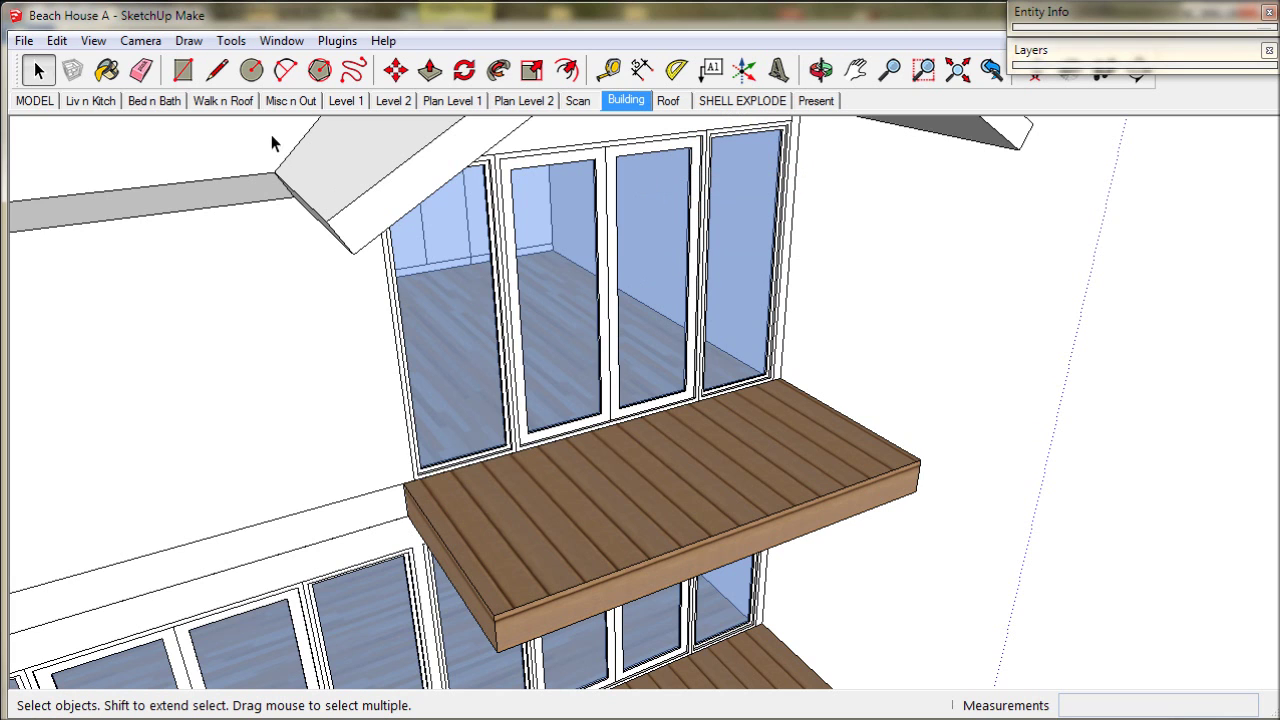
pyautogui.click(292, 101)
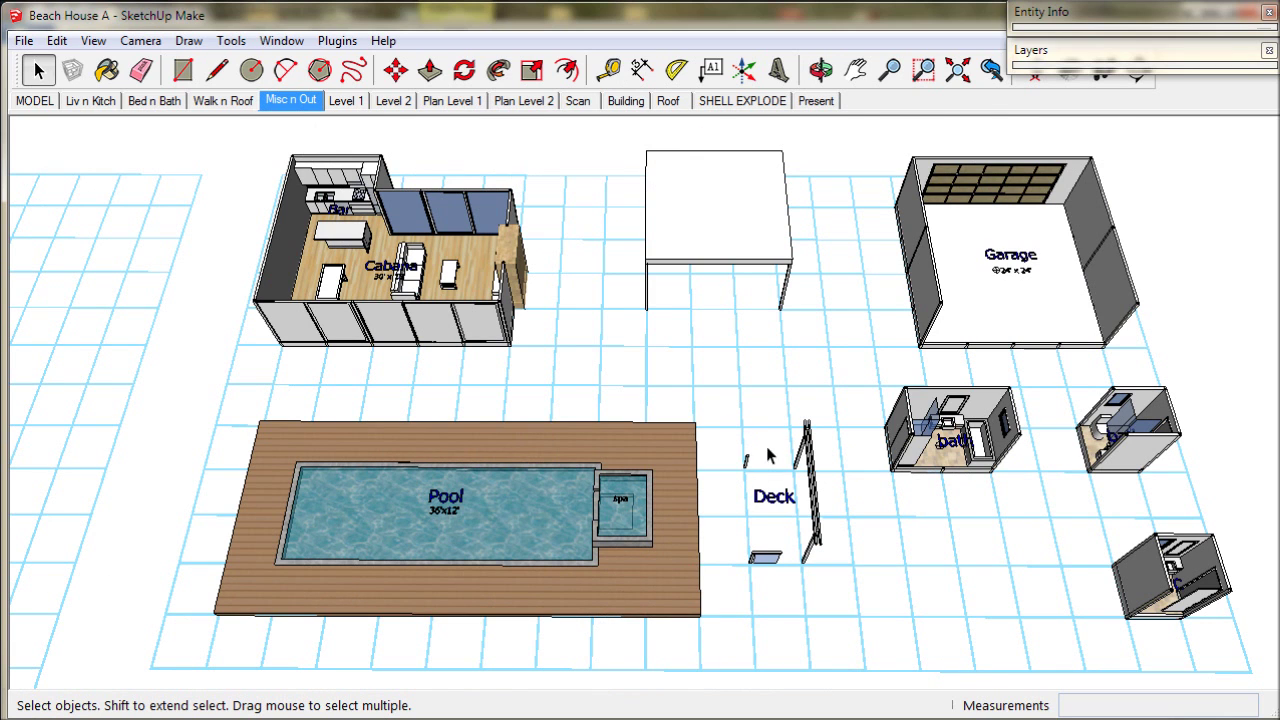
# Zoom in and select the white balustrade post near the Deck module.
pyautogui.scroll(10, 750, 475)
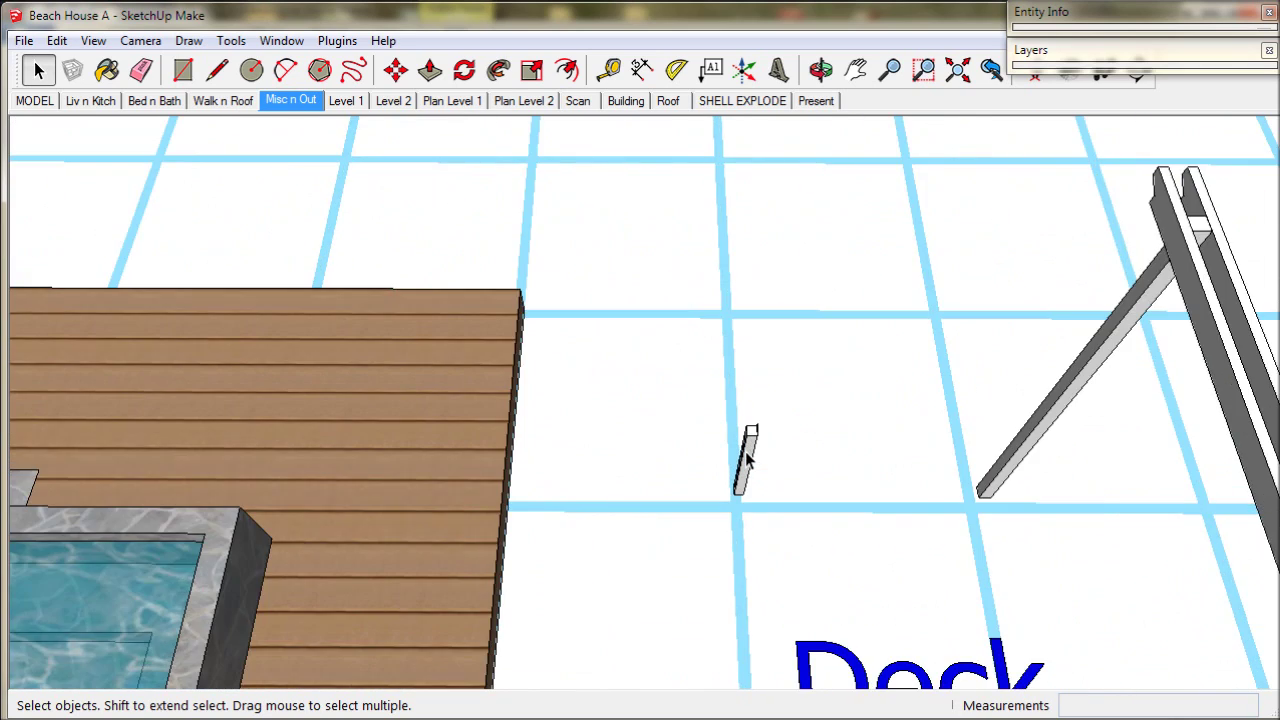
pyautogui.scroll(4, 748, 458)
pyautogui.moveTo(577, 509); pyautogui.dragTo(943, 423, button='middle')
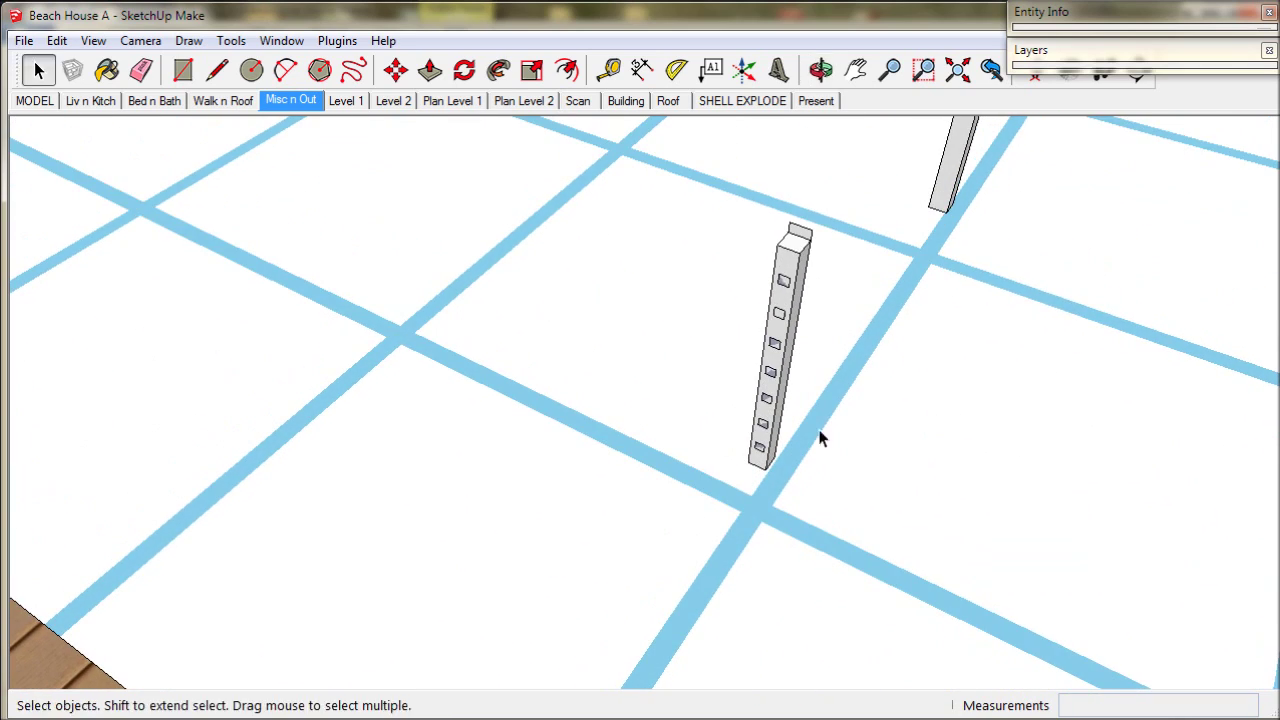
pyautogui.click(766, 447)
pyautogui.moveTo(768, 468); pyautogui.dragTo(1030, 405, button='middle')
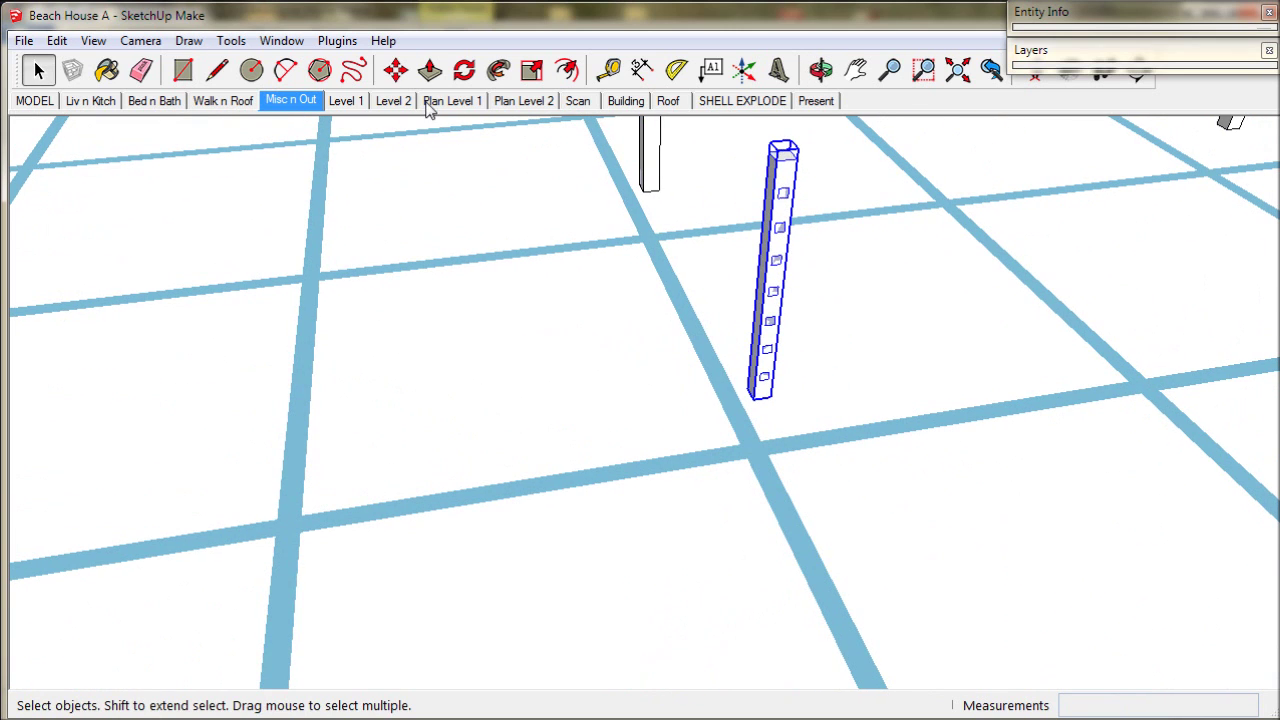
# Move the post by its bottom corner onto the balcony deck's front corner in the Building scene.
pyautogui.click(395, 70)
pyautogui.scroll(4, 745, 380)
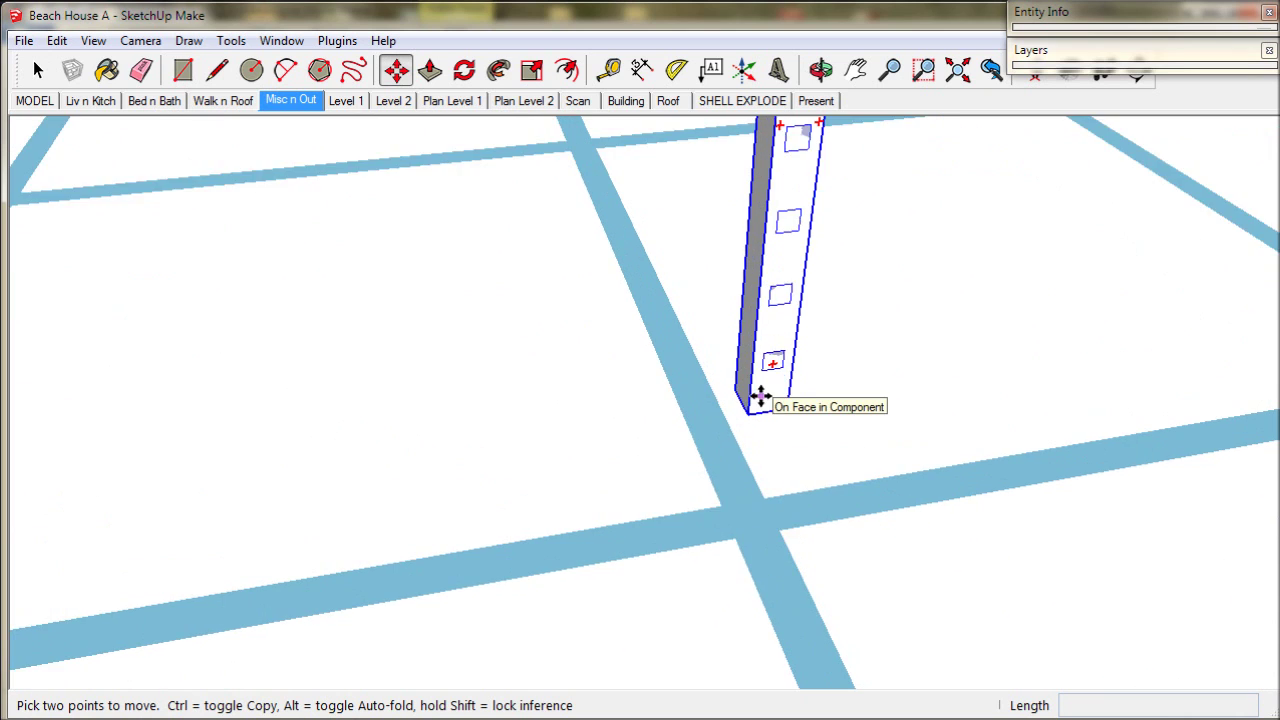
pyautogui.scroll(1, 755, 405)
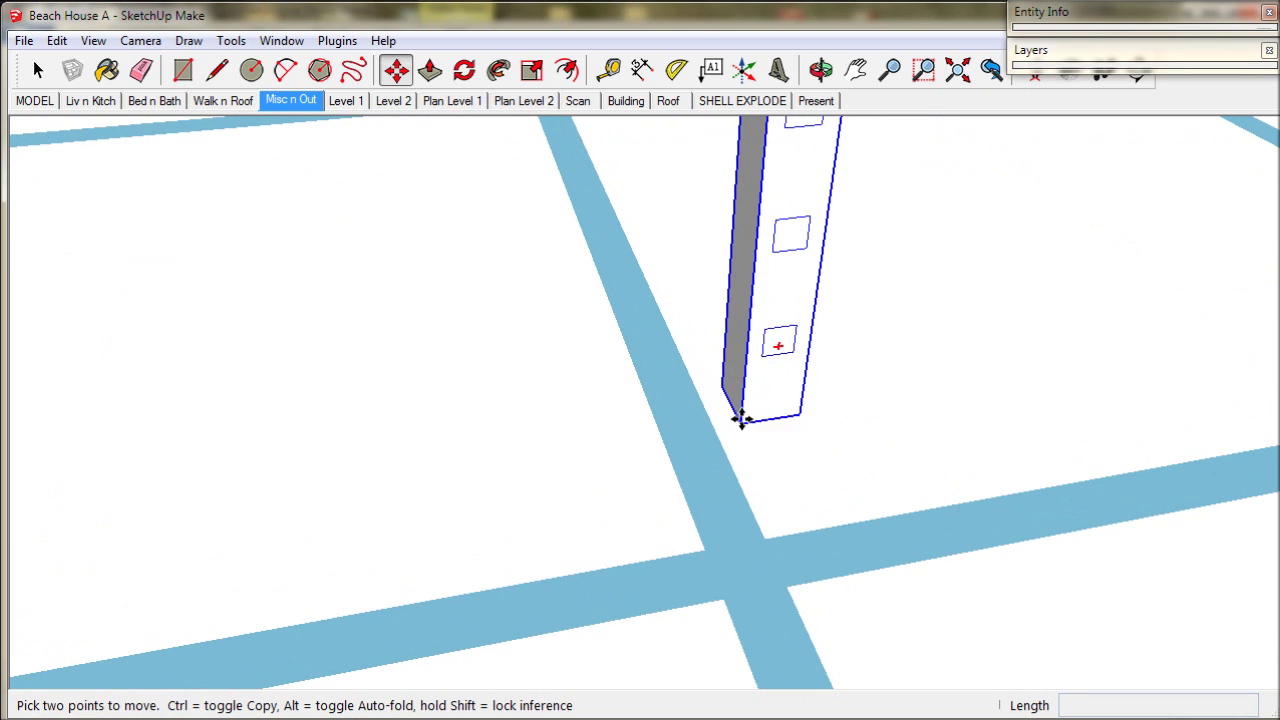
pyautogui.click(741, 419)
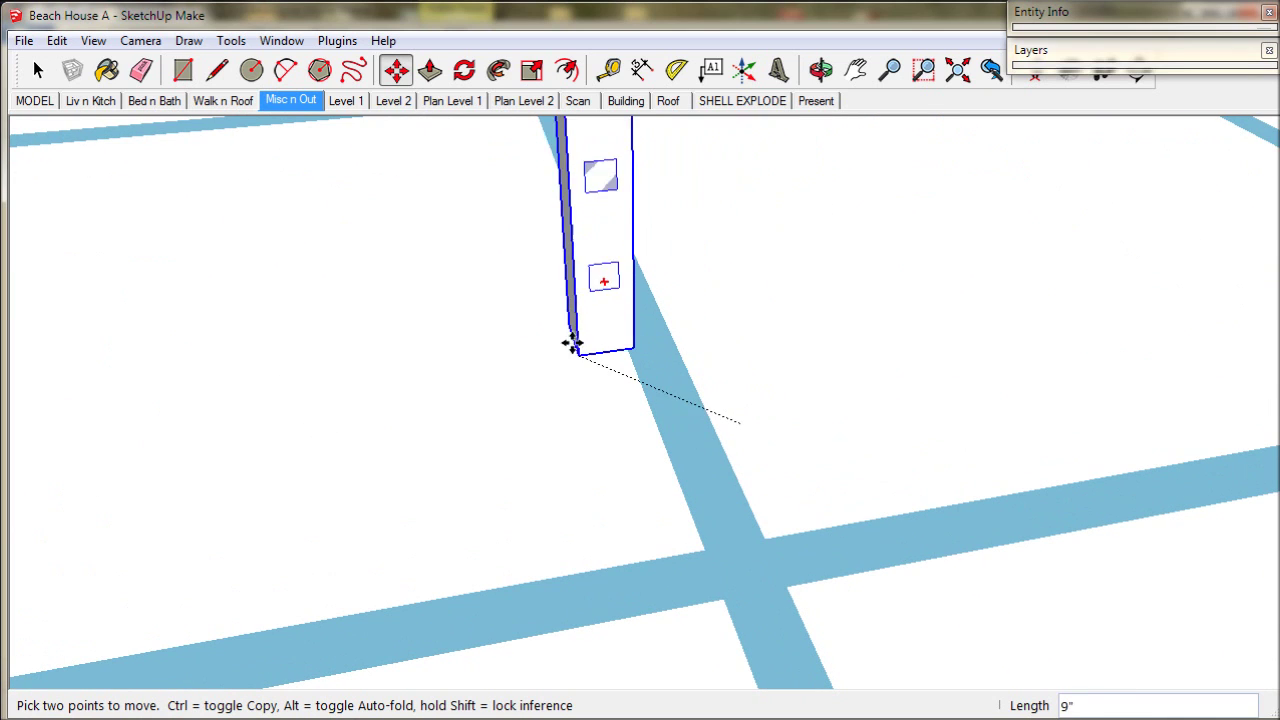
pyautogui.click(627, 101)
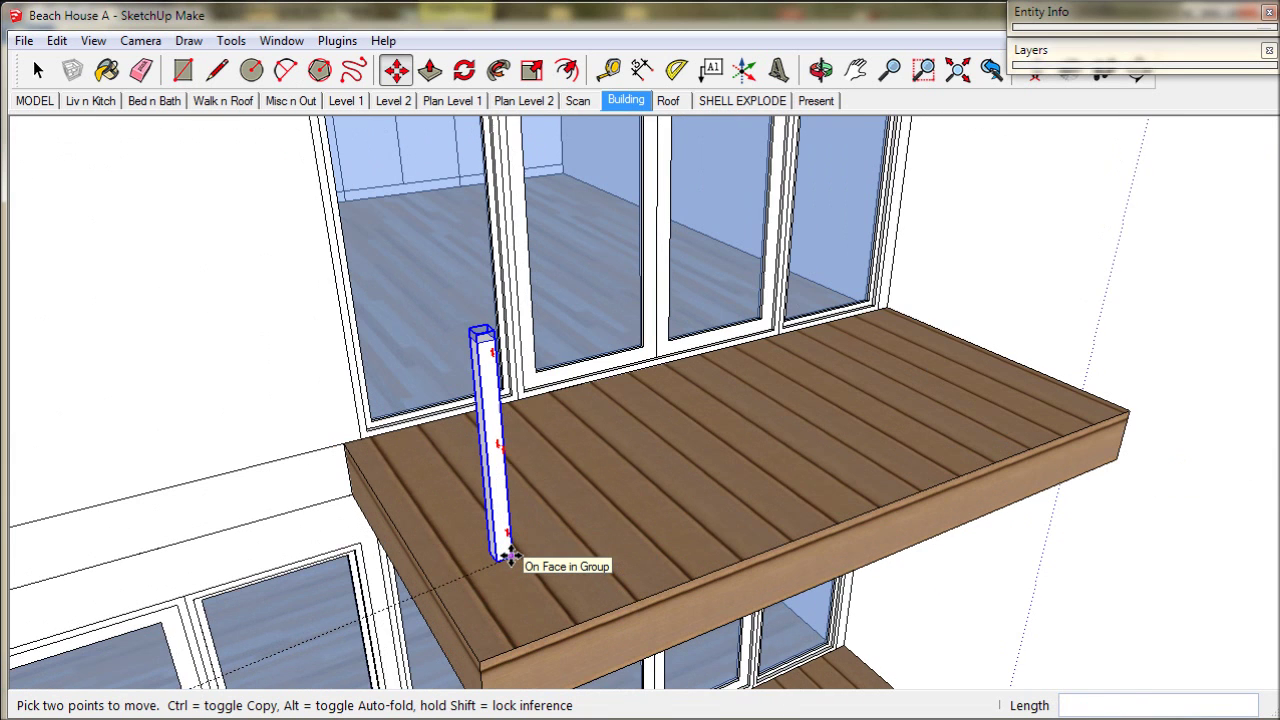
pyautogui.moveTo(505, 559); pyautogui.dragTo(558, 413, button='middle')
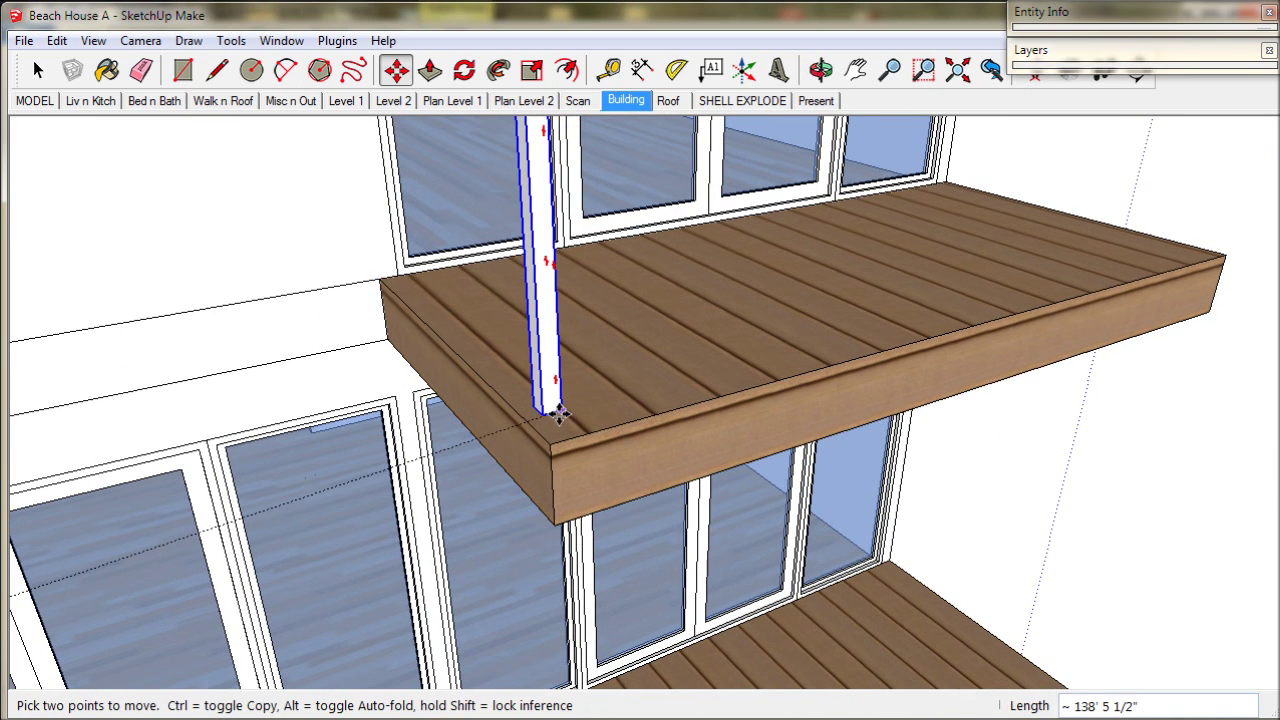
pyautogui.click(571, 436)
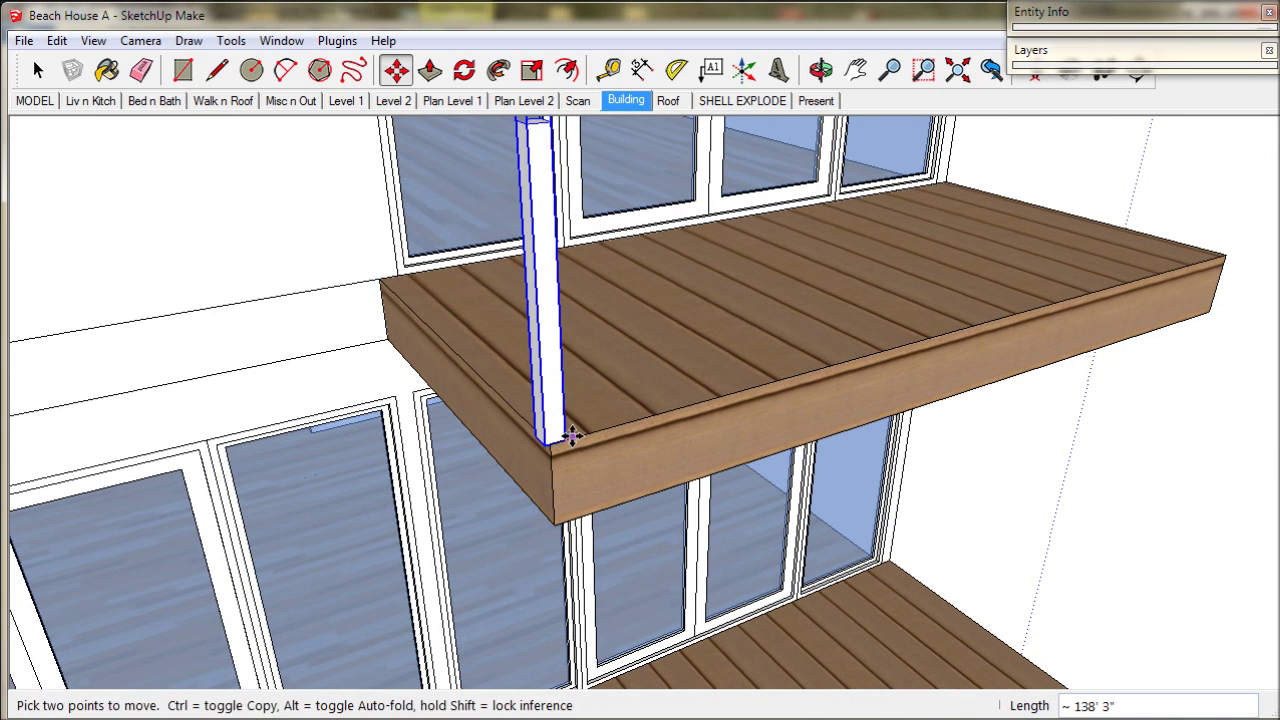
pyautogui.moveTo(571, 436); pyautogui.dragTo(591, 545, button='middle')
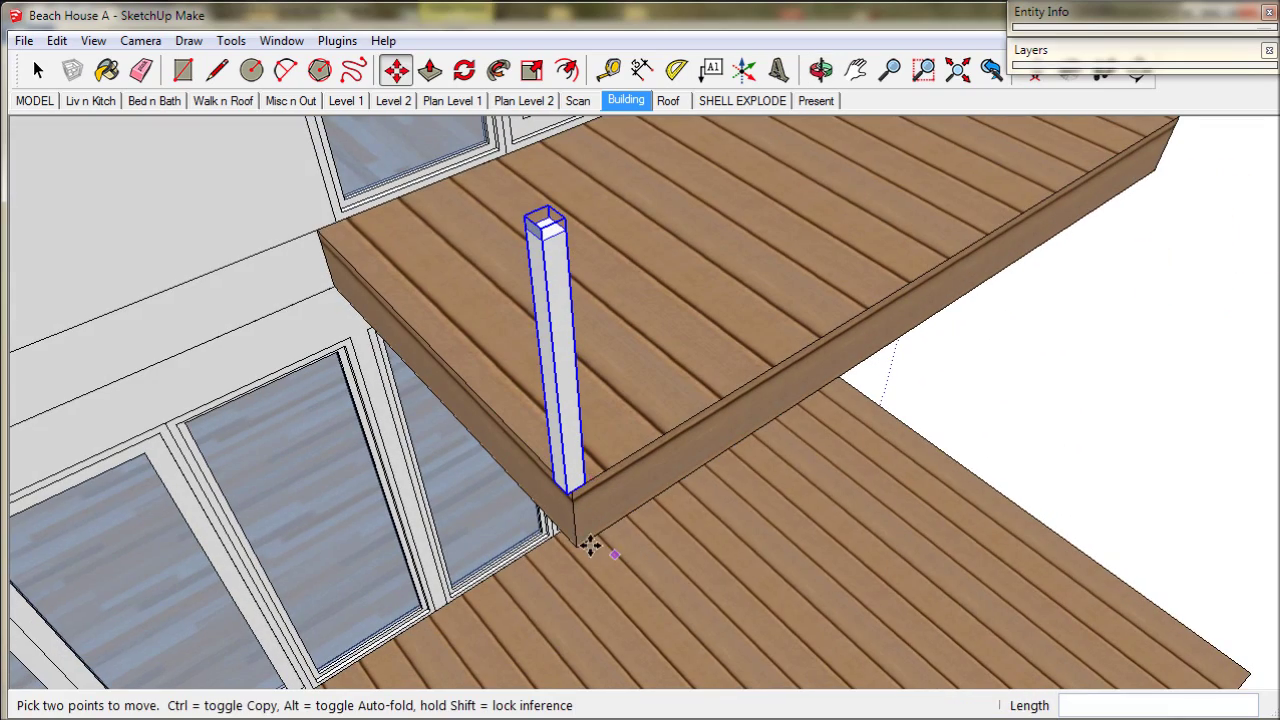
# Rotate the post 90 degrees around its top.
pyautogui.moveTo(605, 455); pyautogui.dragTo(583, 603, button='middle')
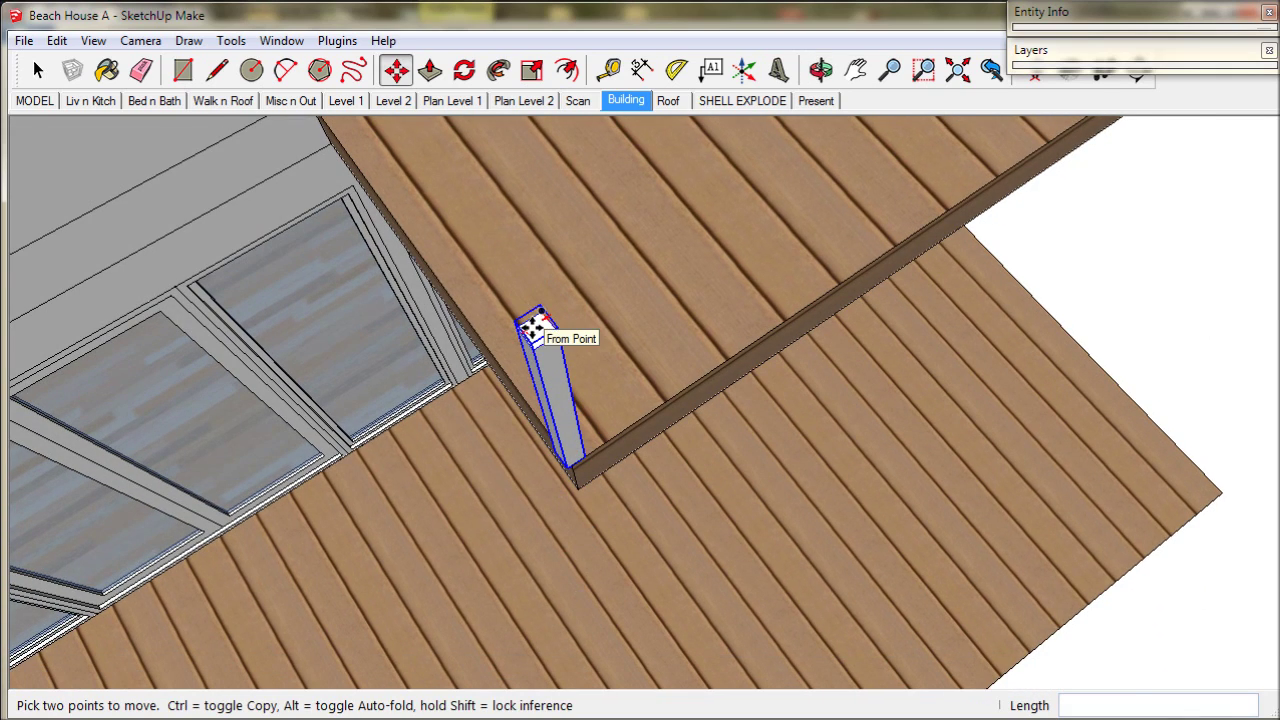
pyautogui.scroll(5, 533, 320)
pyautogui.press('q')
pyautogui.click(541, 312)
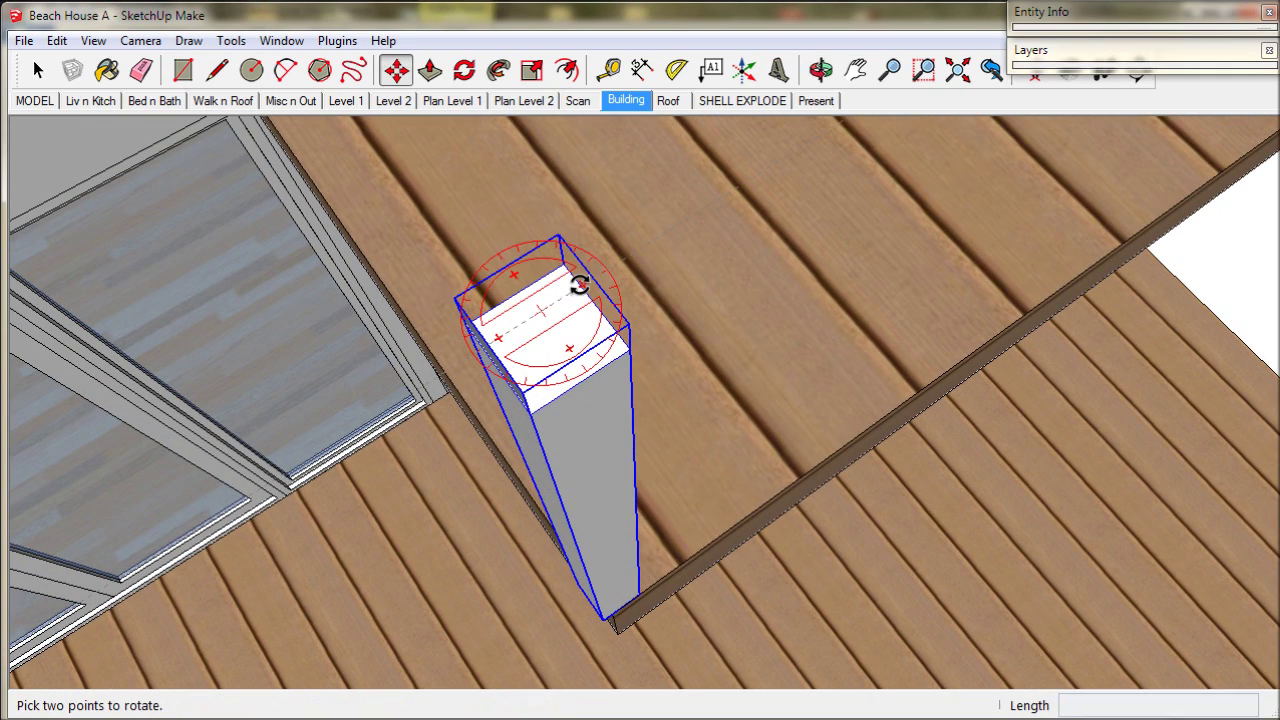
pyautogui.click(580, 283)
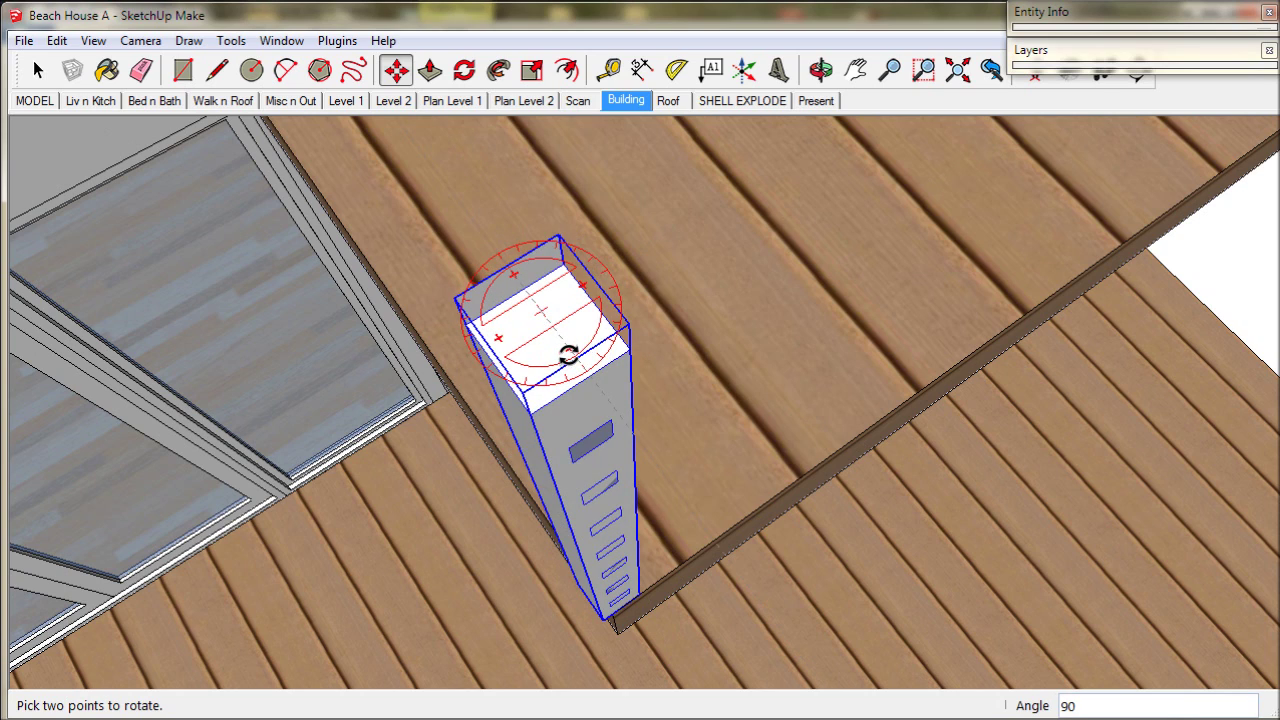
pyautogui.click(569, 353)
pyautogui.moveTo(570, 358); pyautogui.dragTo(654, 509, button='middle')
# Move the post by its bottom corner to the deck's rear corner against the house wall.
pyautogui.press('m')
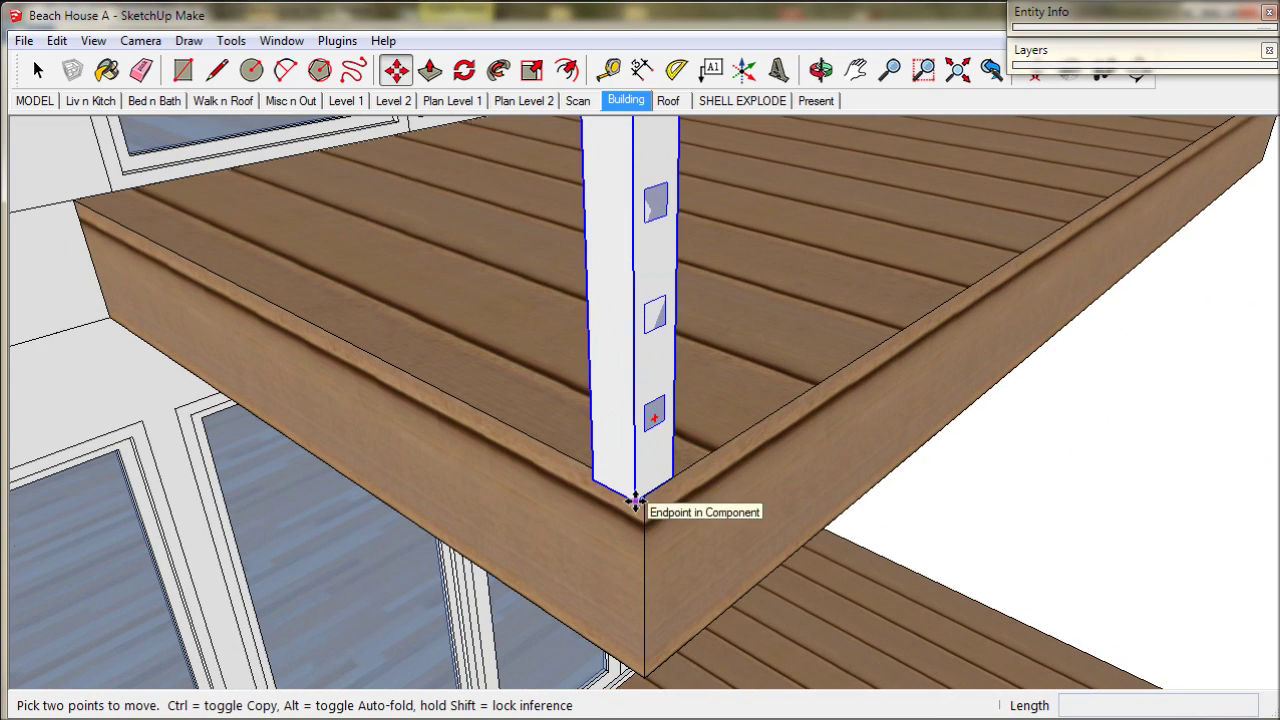
pyautogui.scroll(3, 634, 500)
pyautogui.click(630, 490)
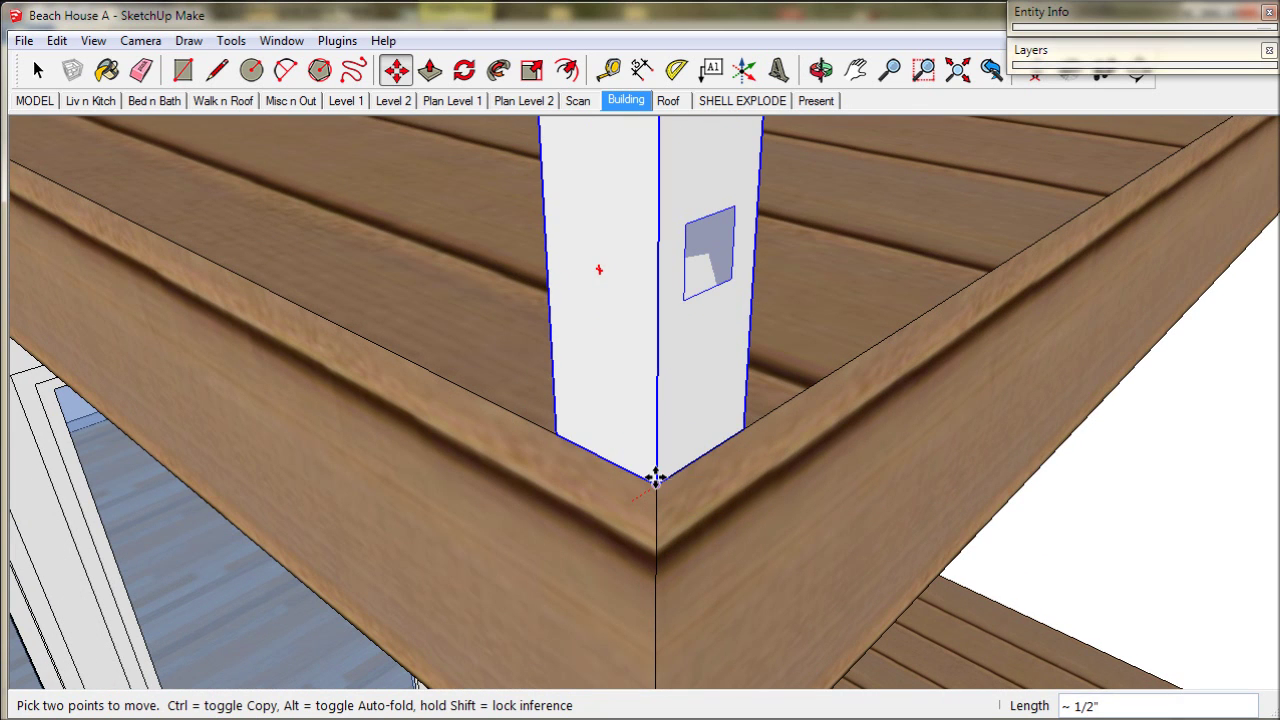
pyautogui.moveTo(660, 484); pyautogui.dragTo(971, 606, button='middle')
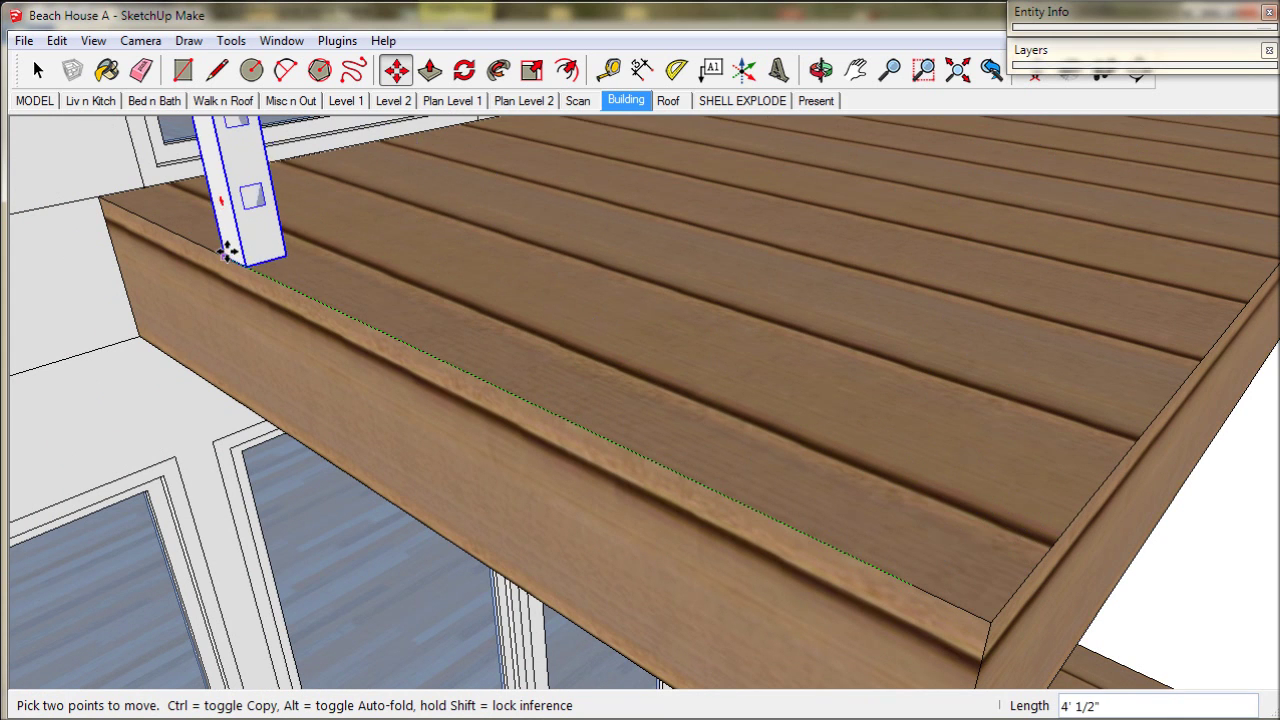
pyautogui.moveTo(228, 250); pyautogui.dragTo(310, 480, button='middle')
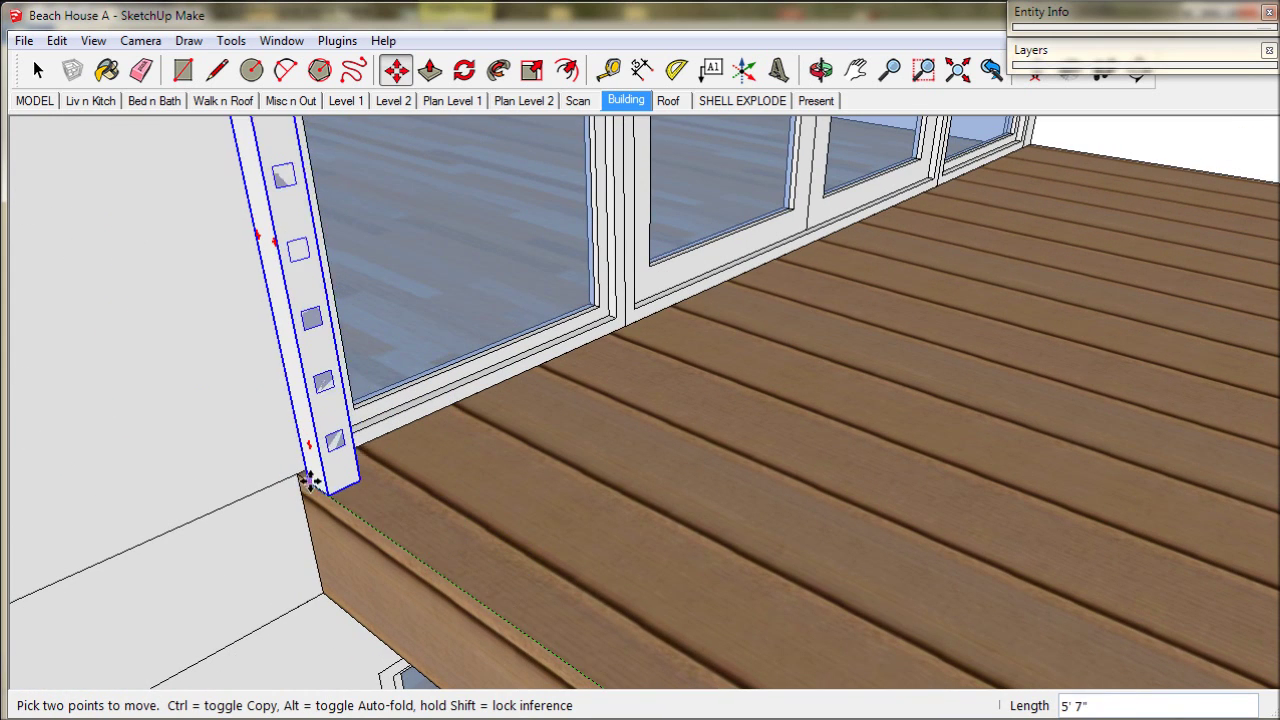
pyautogui.click(300, 478)
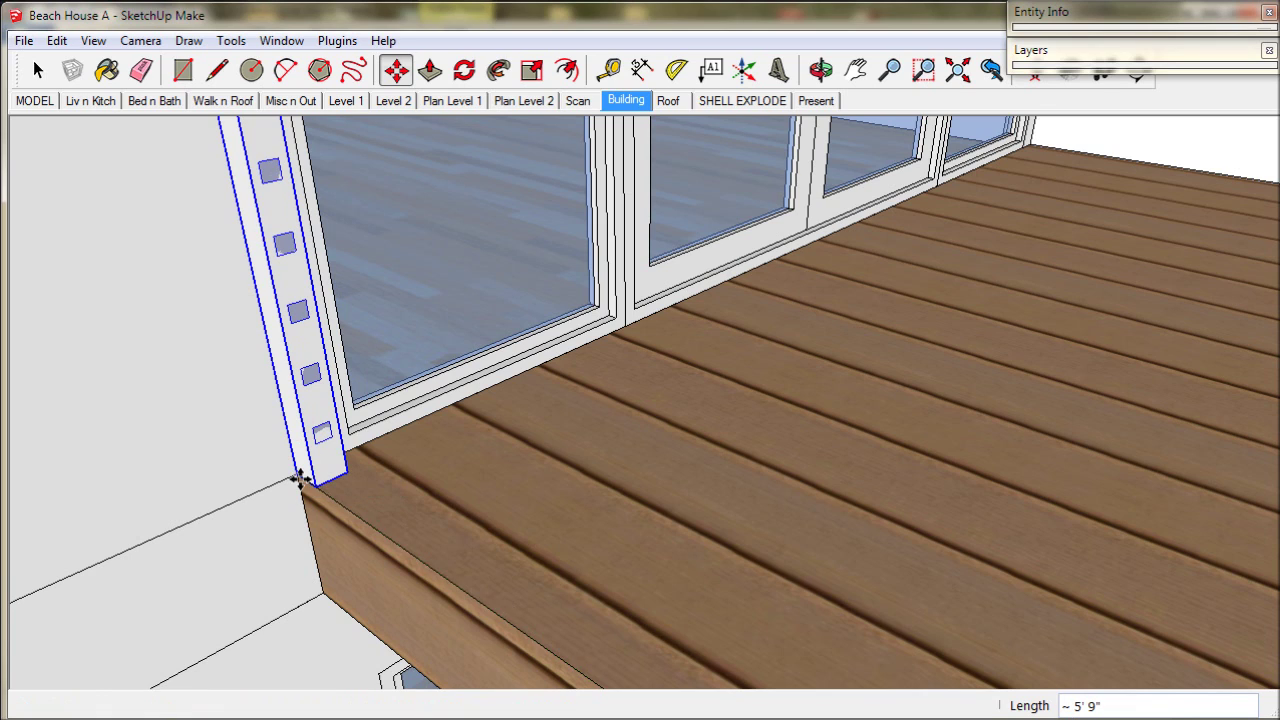
pyautogui.scroll(-5, 300, 478)
pyautogui.moveTo(300, 478); pyautogui.dragTo(263, 437, button='middle')
pyautogui.scroll(-2, 258, 430)
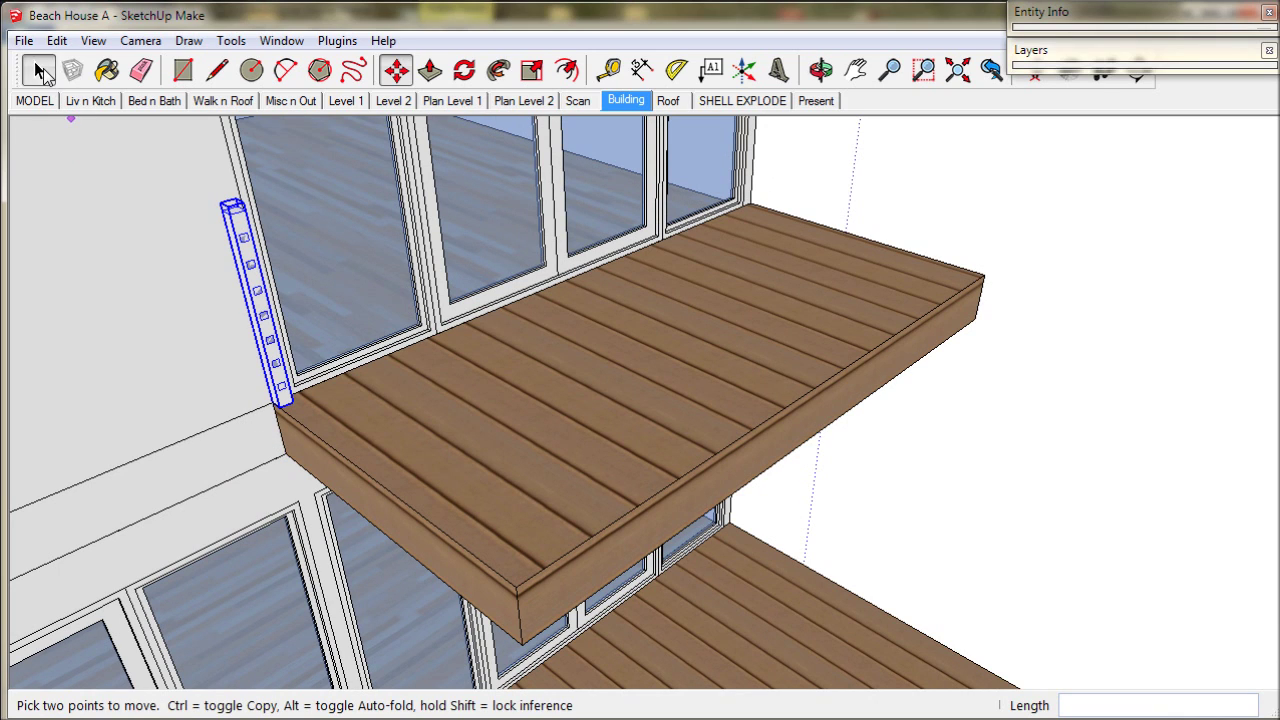
pyautogui.click(40, 72)
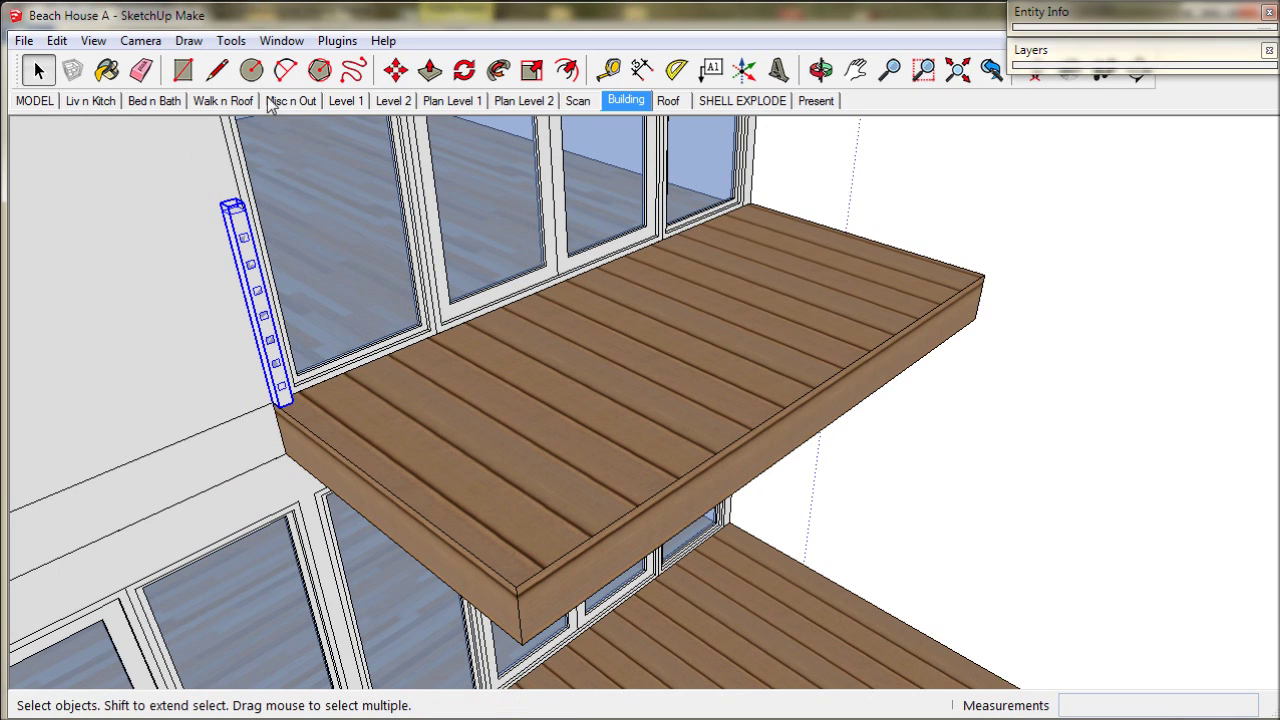
# Draw lines from the post base to the deck's front corner and on to the far corner.
pyautogui.click(219, 79)
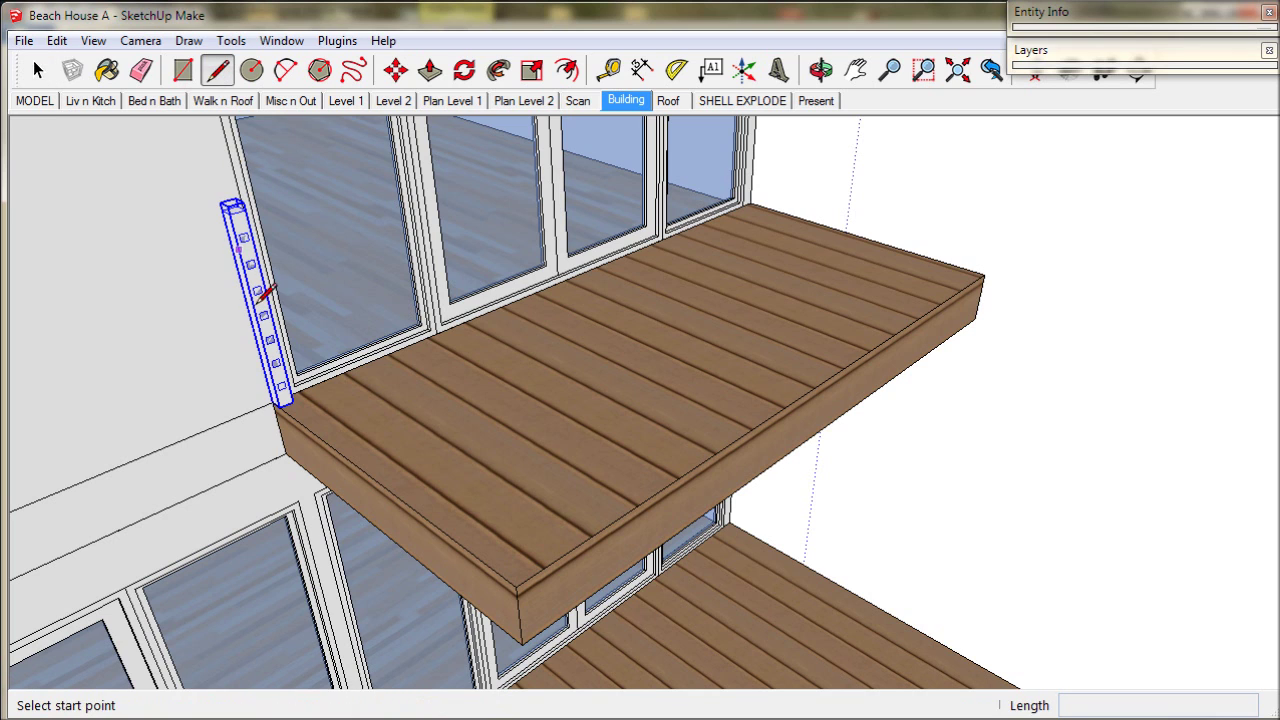
pyautogui.keyDown('shift'); pyautogui.moveTo(275, 398); pyautogui.dragTo(387, 388, button='middle'); pyautogui.keyUp('shift')
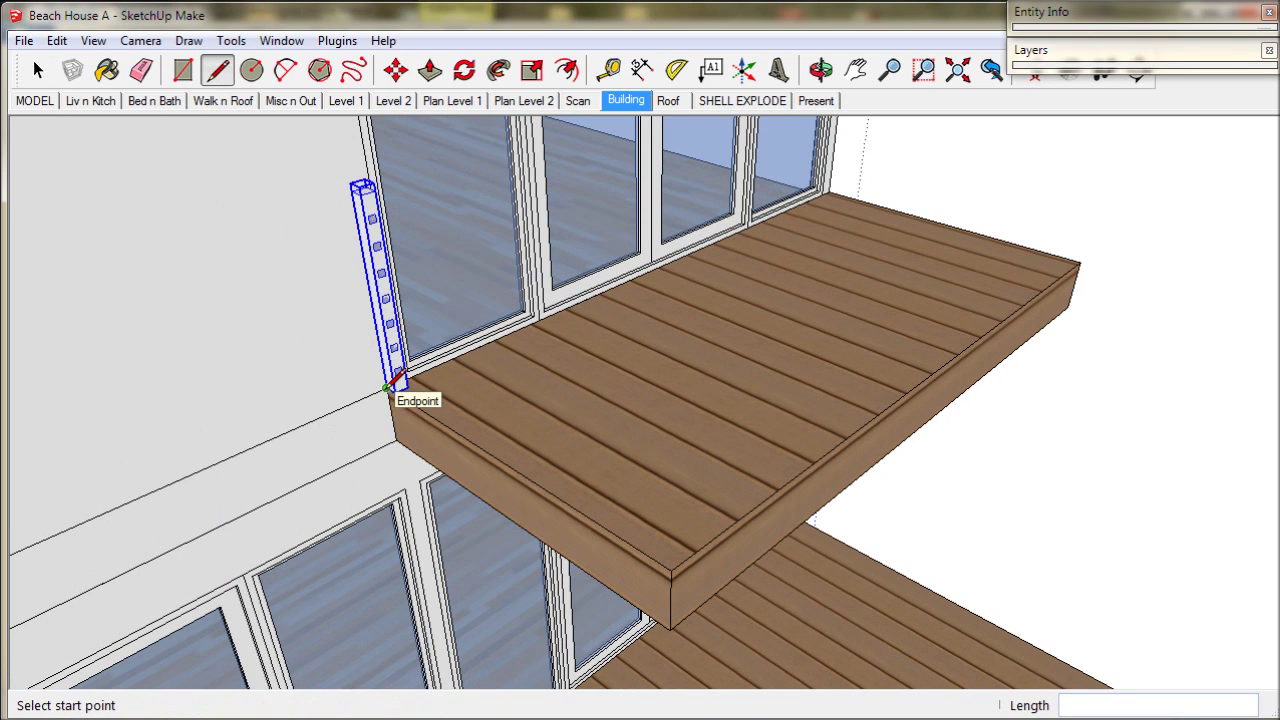
pyautogui.click(387, 388)
pyautogui.click(671, 570)
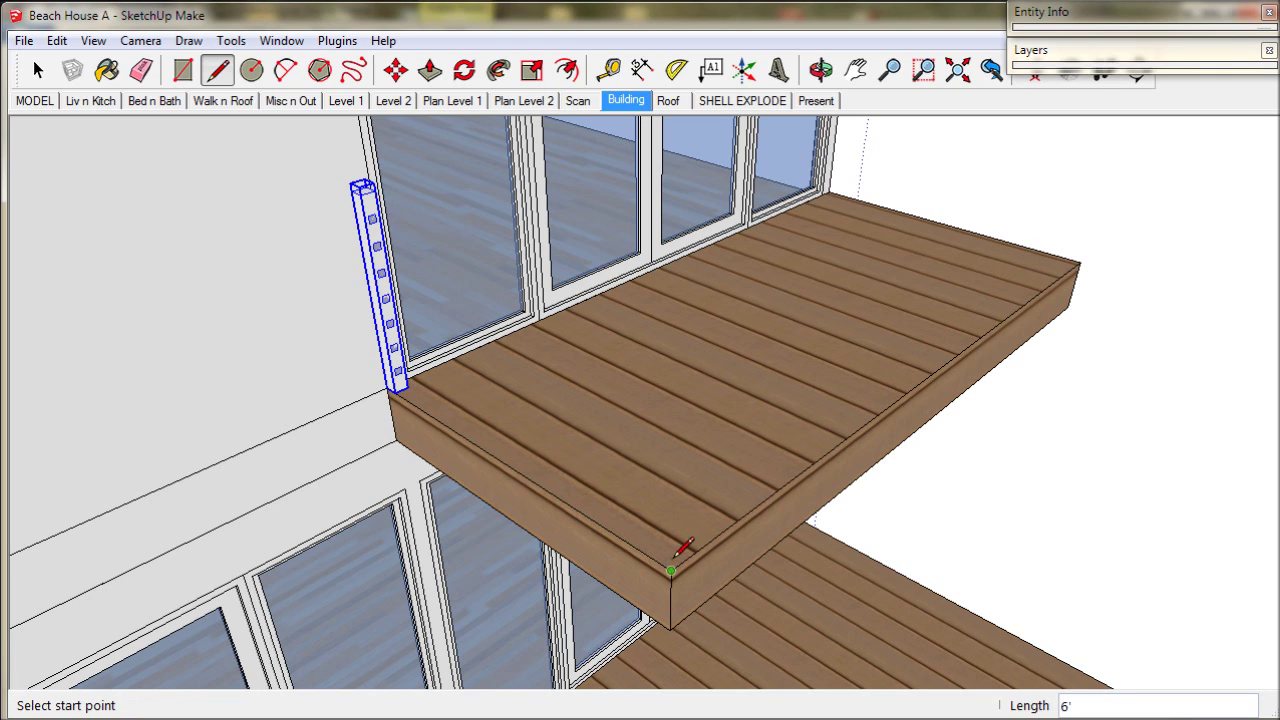
pyautogui.click(671, 570)
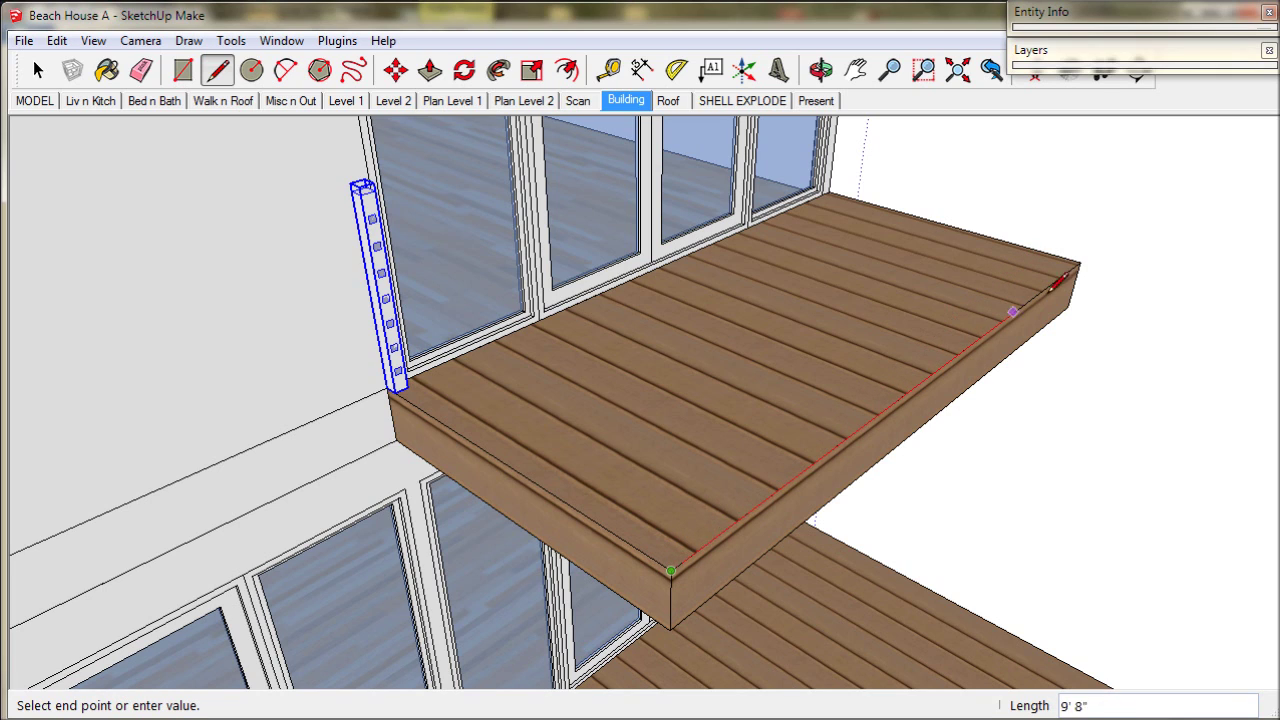
pyautogui.click(1081, 263)
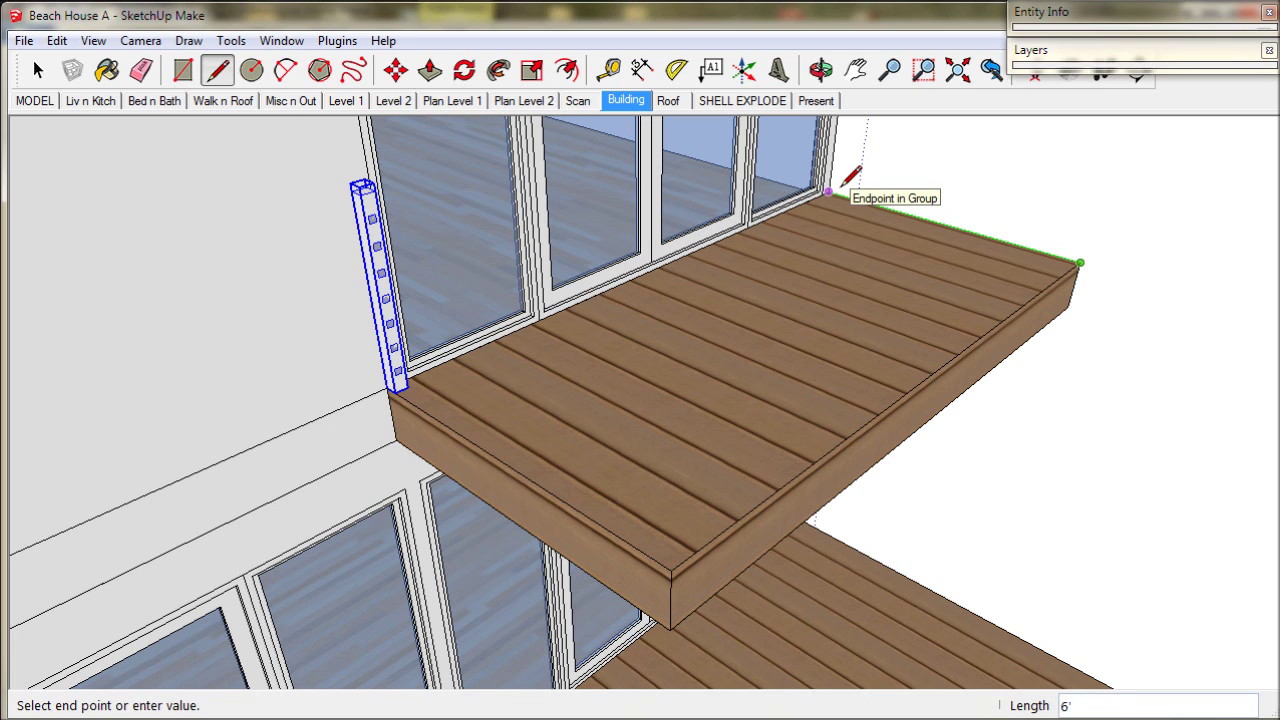
# Close the outline at the back deck corner and select the whole new outline.
pyautogui.click(842, 187)
pyautogui.click(38, 70)
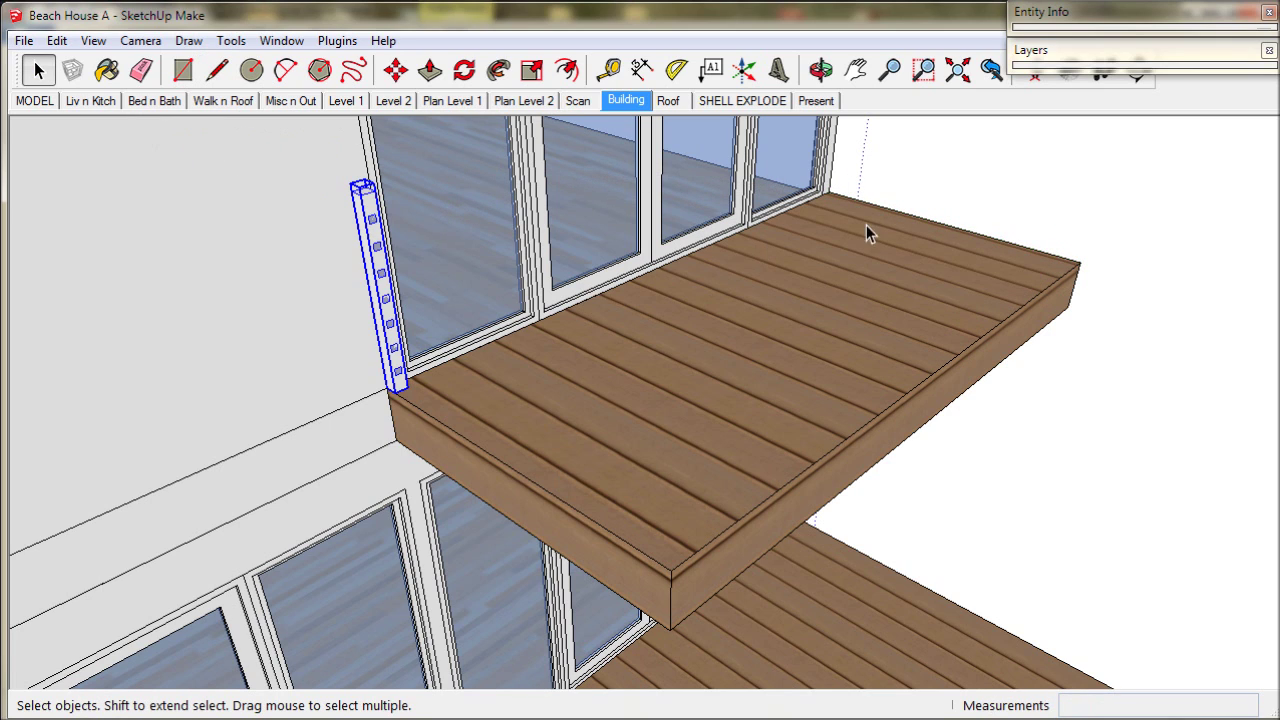
pyautogui.tripleClick(893, 216)
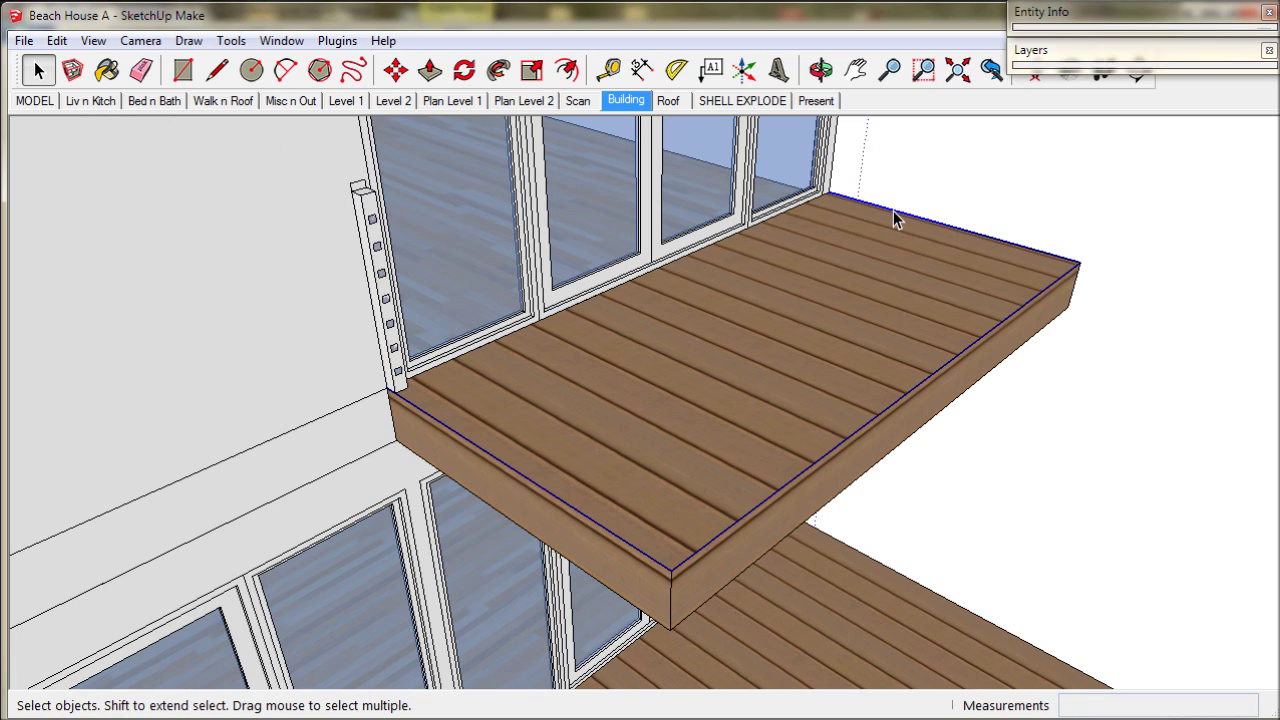
pyautogui.click(57, 40)
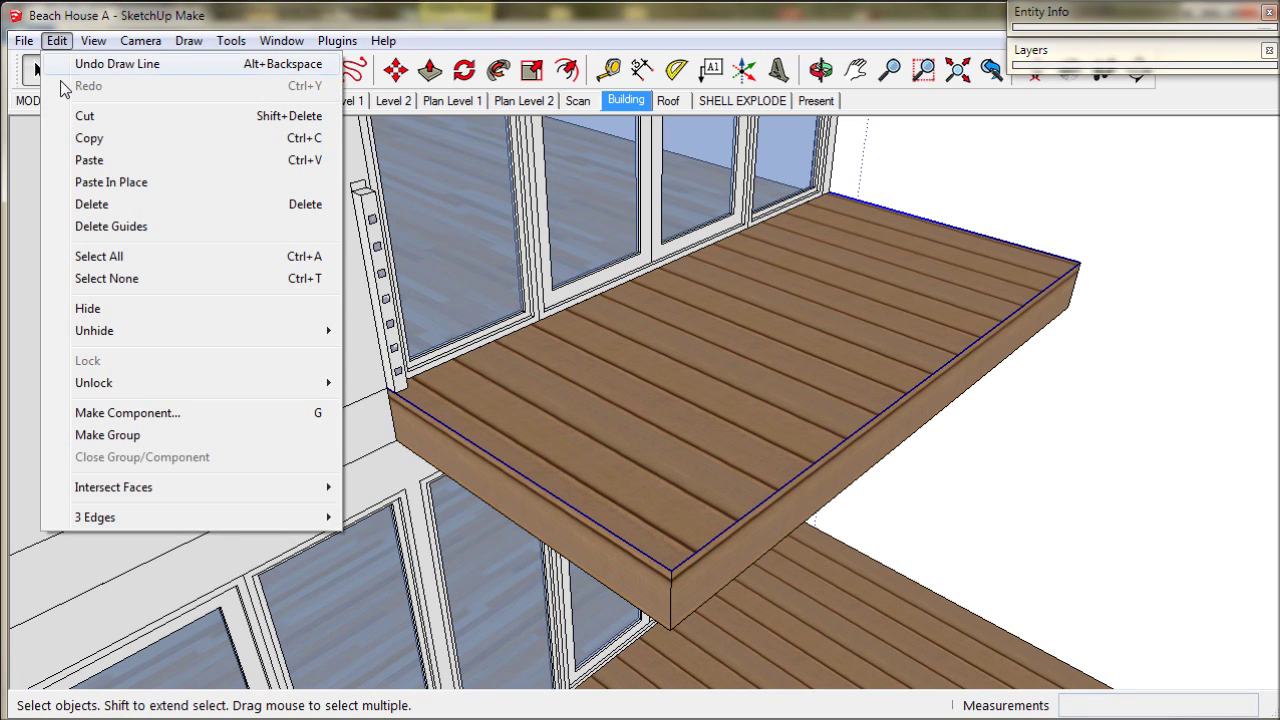
# Copy the deck outline and Paste In Place it inside the corner post's top cap.
pyautogui.click(73, 139)
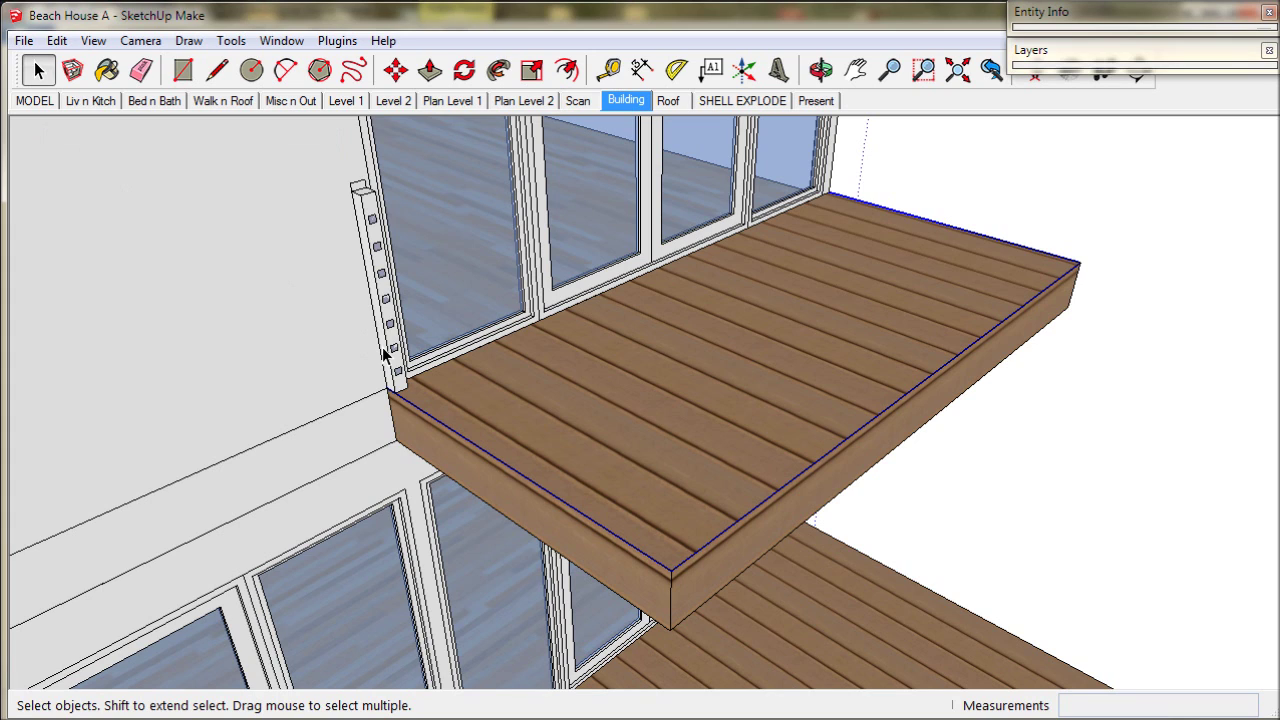
pyautogui.click(362, 191)
pyautogui.doubleClick(359, 183)
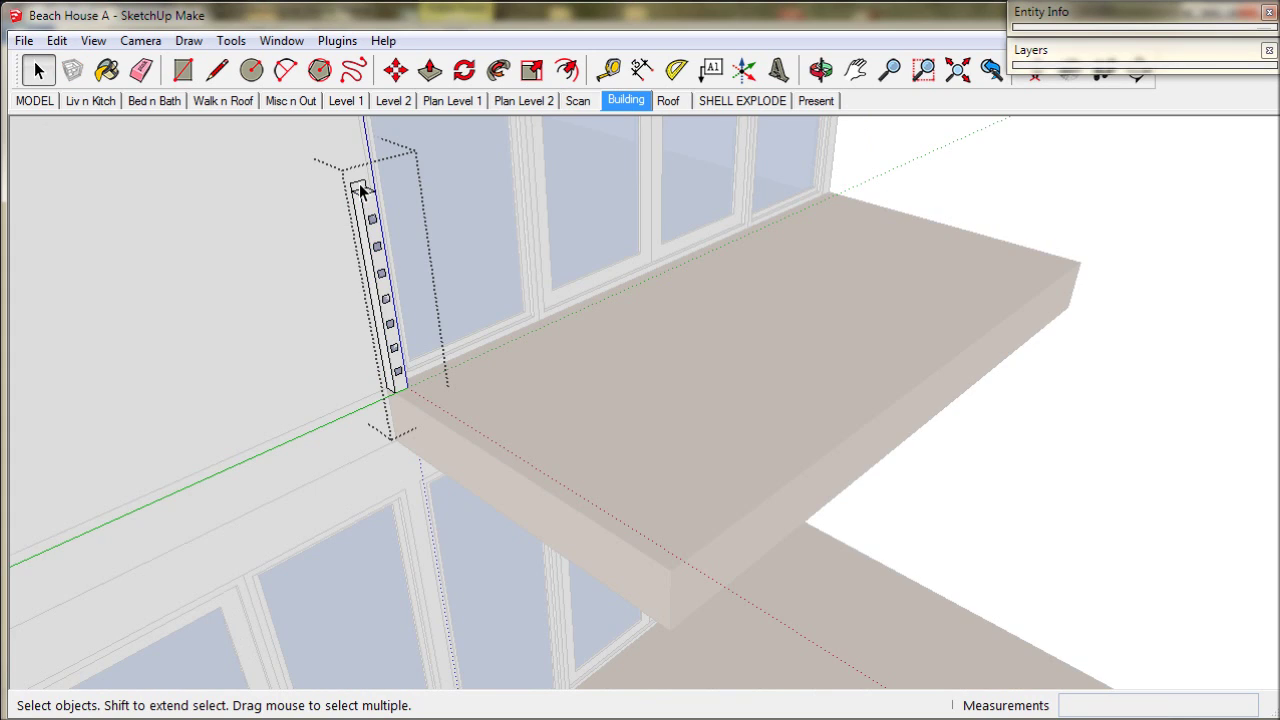
pyautogui.doubleClick(359, 183)
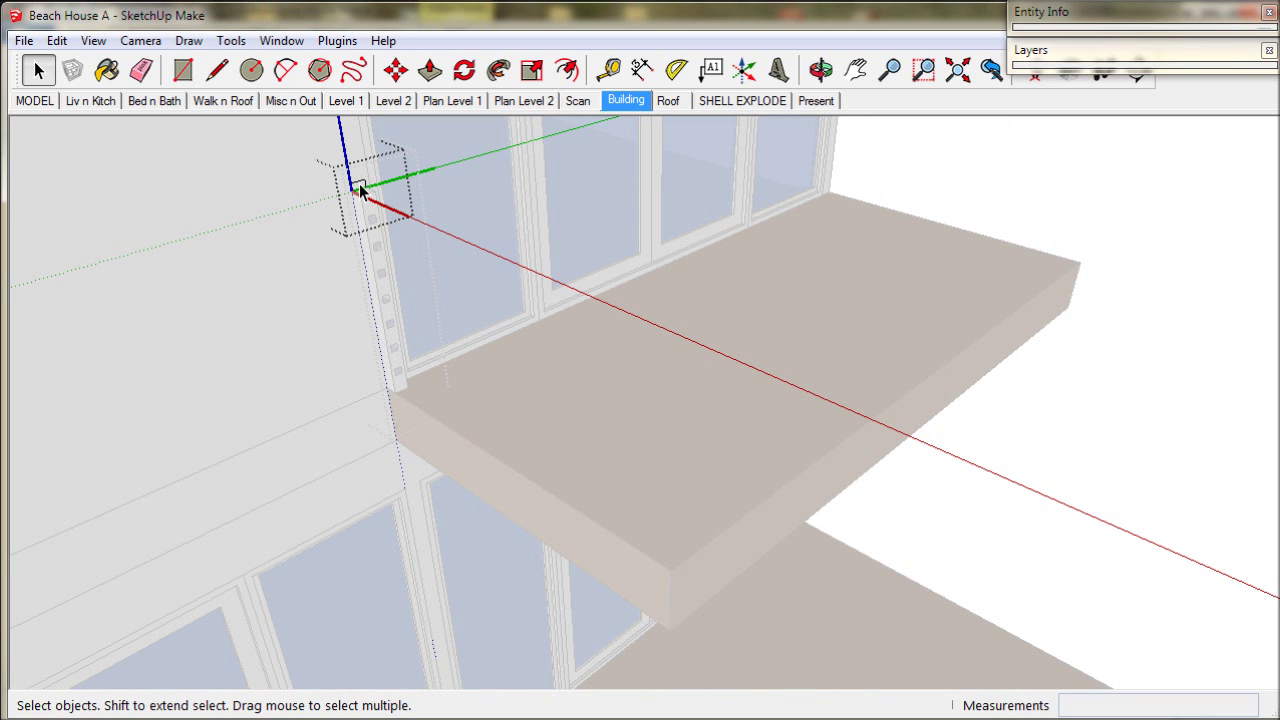
pyautogui.scroll(4, 359, 190)
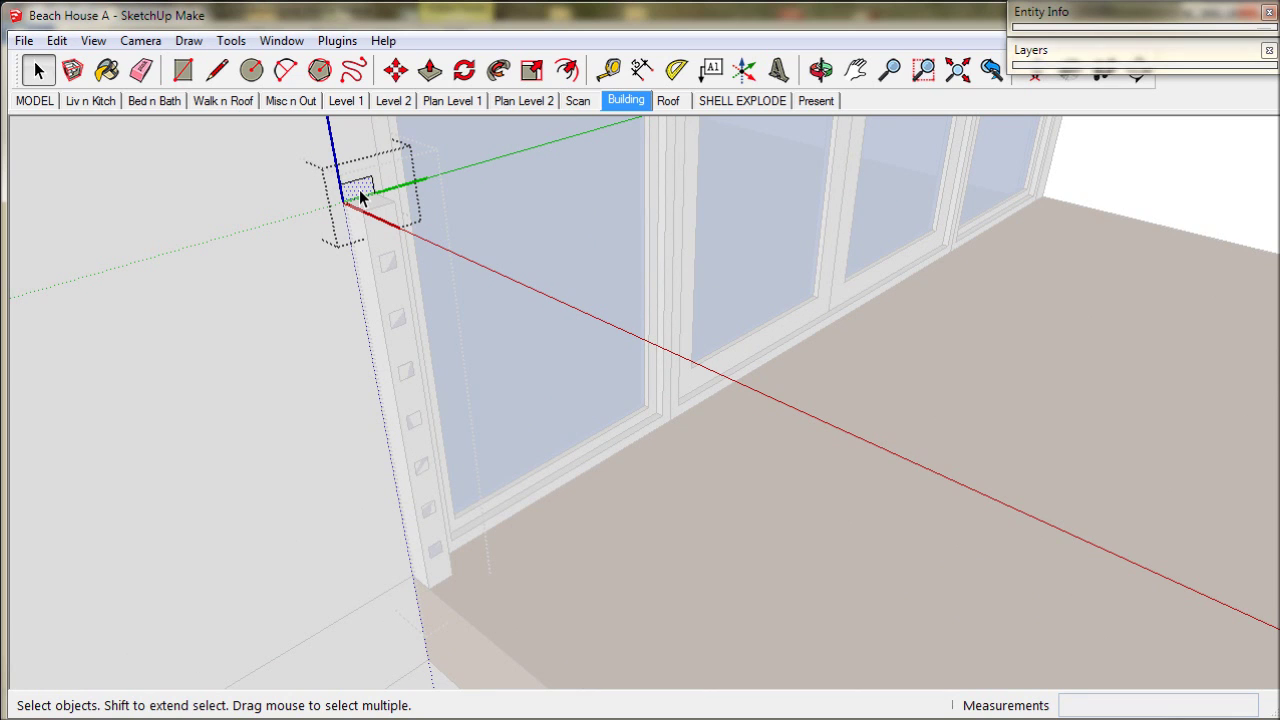
pyautogui.click(56, 40)
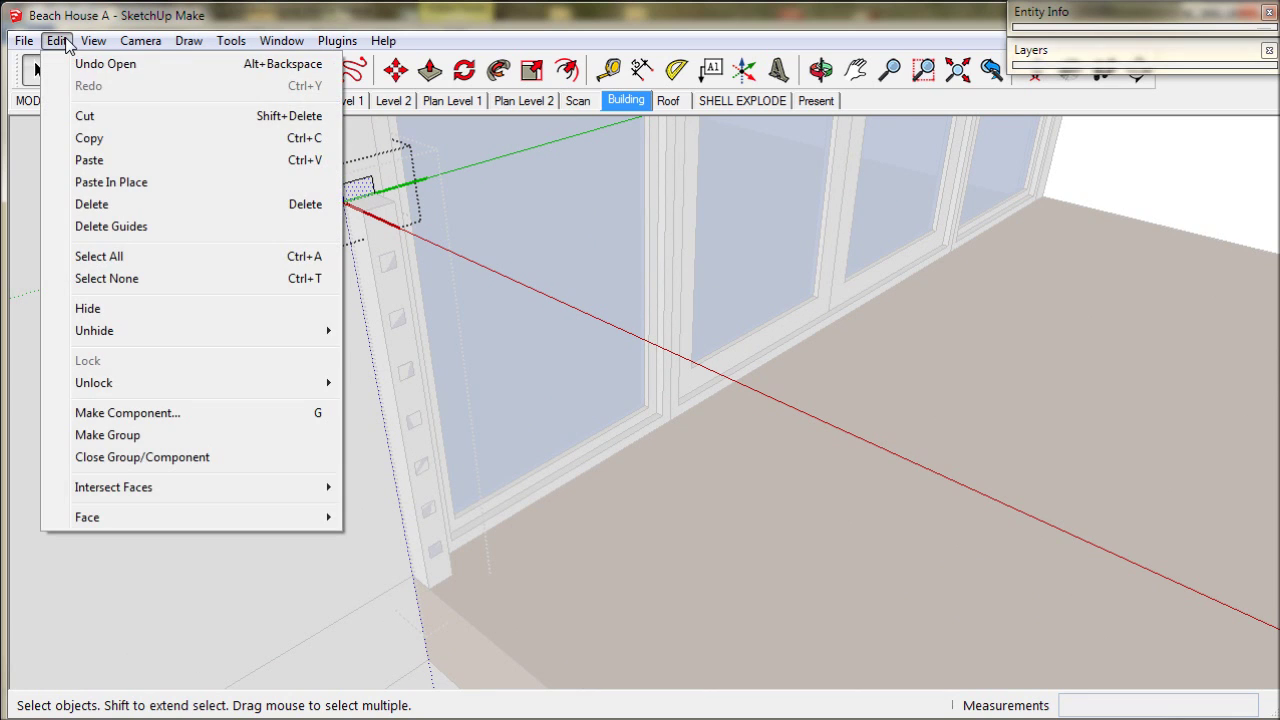
pyautogui.click(95, 182)
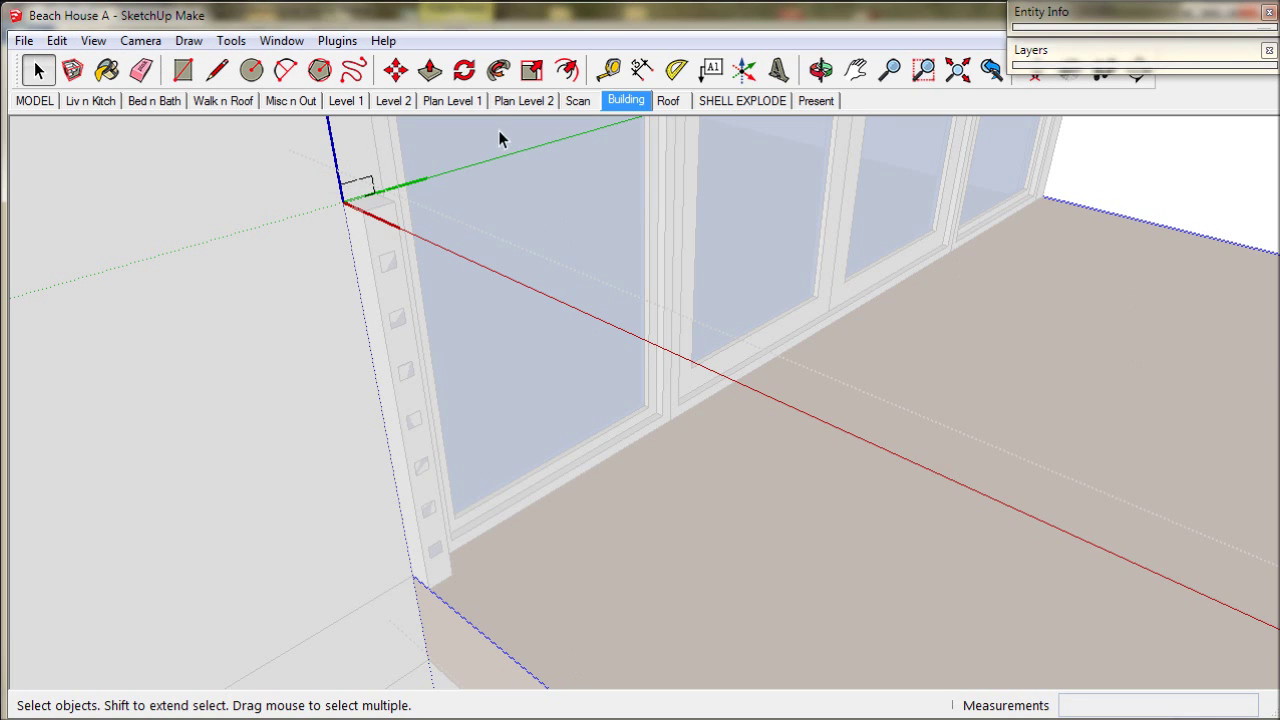
# Sweep the post cap's square face along the pasted outline with Follow Me.
pyautogui.click(498, 70)
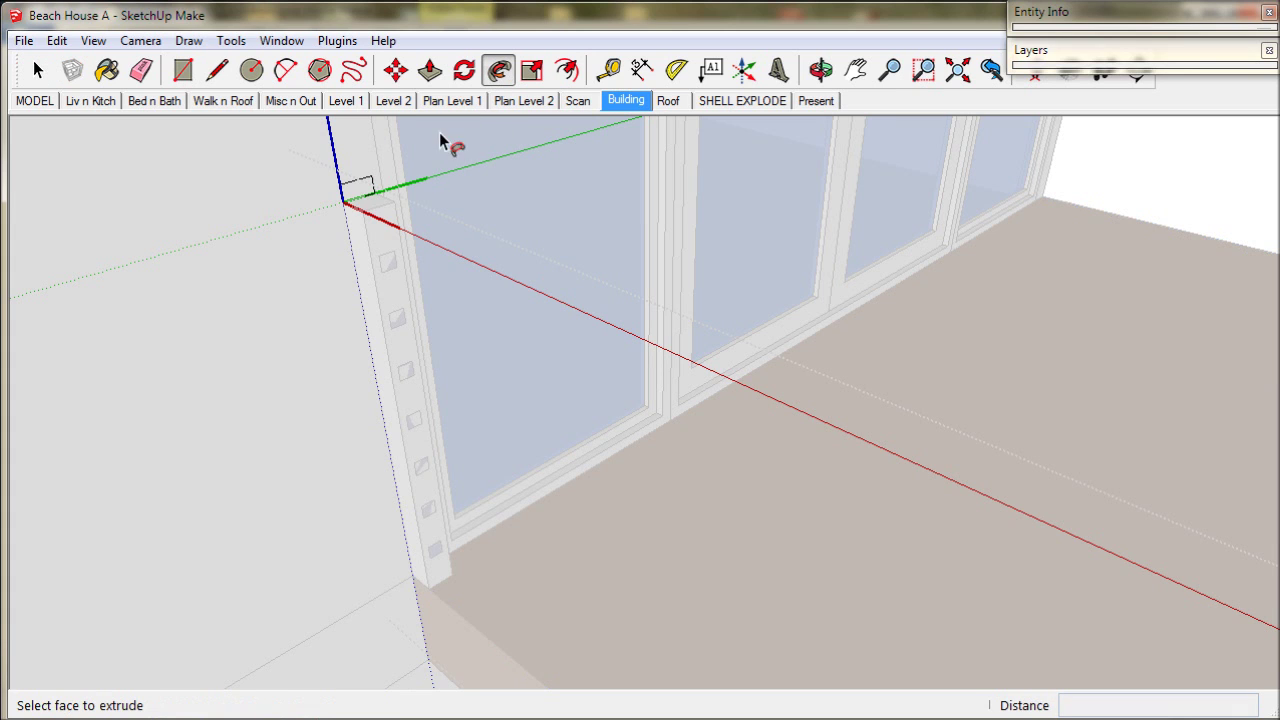
pyautogui.doubleClick(370, 196)
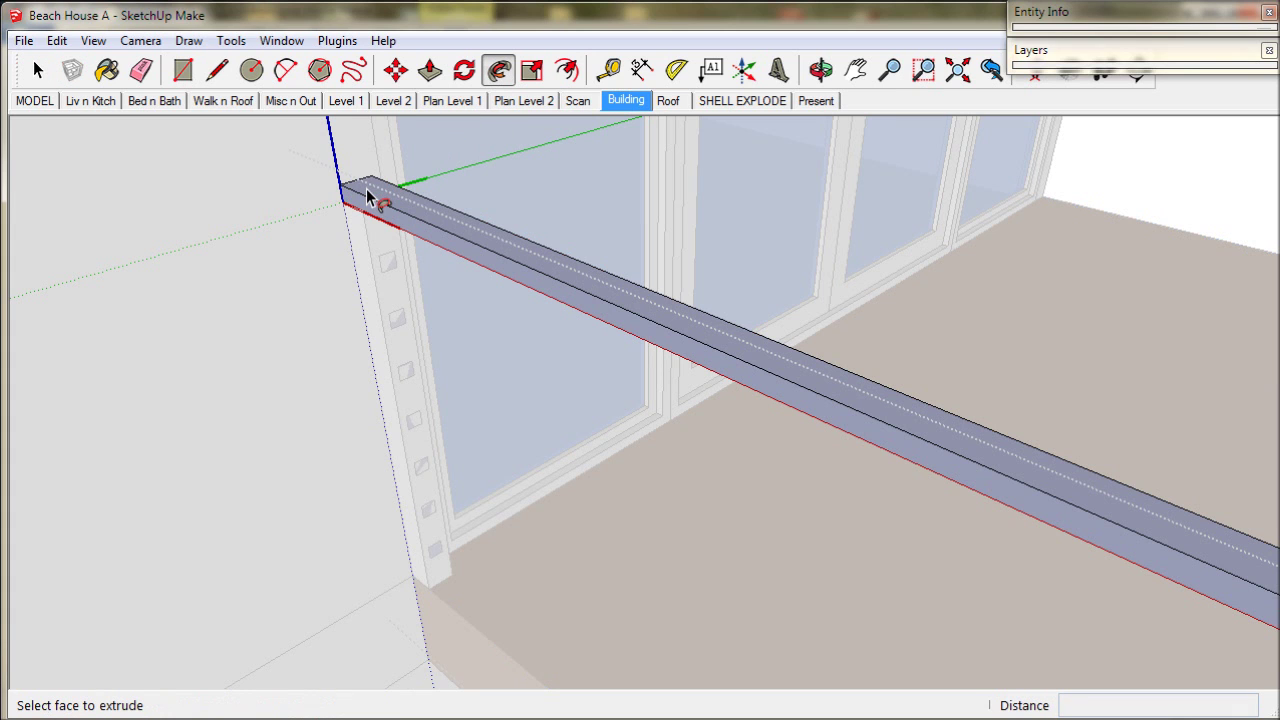
pyautogui.moveTo(368, 197); pyautogui.dragTo(514, 357, button='middle')
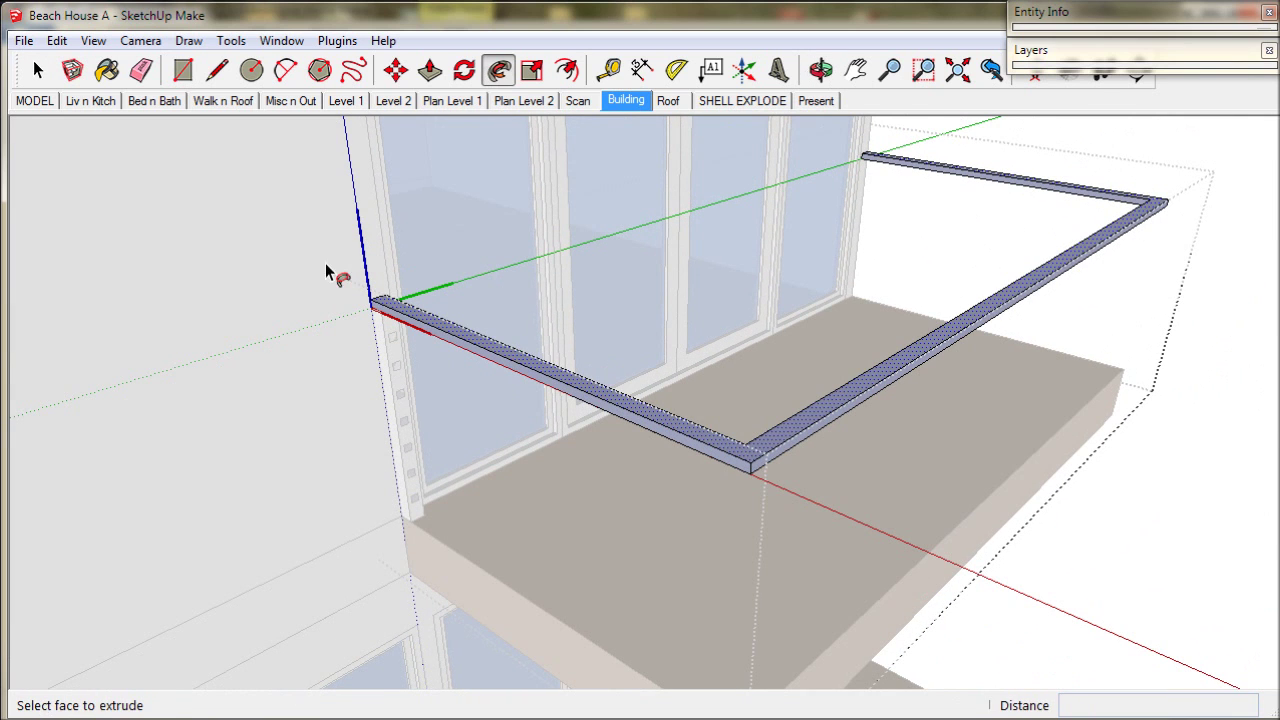
# Select the entire L-shaped top rail and reverse its faces.
pyautogui.click(38, 70)
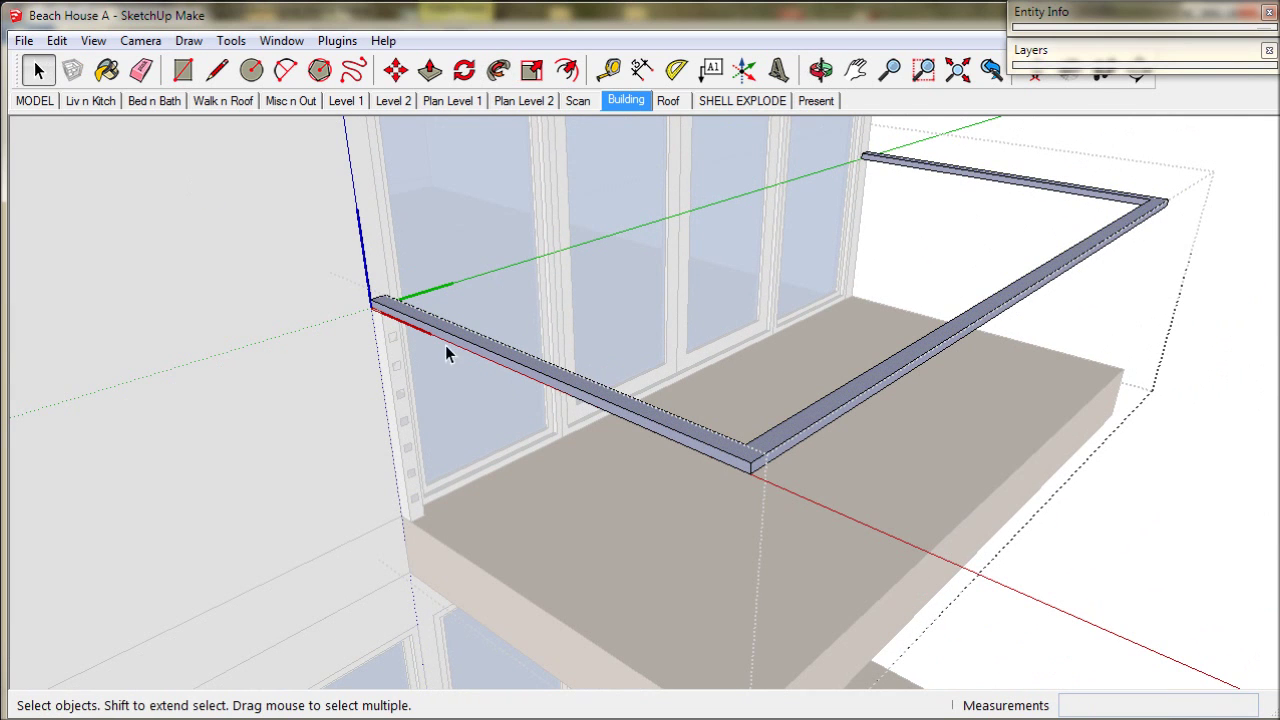
pyautogui.tripleClick(567, 380)
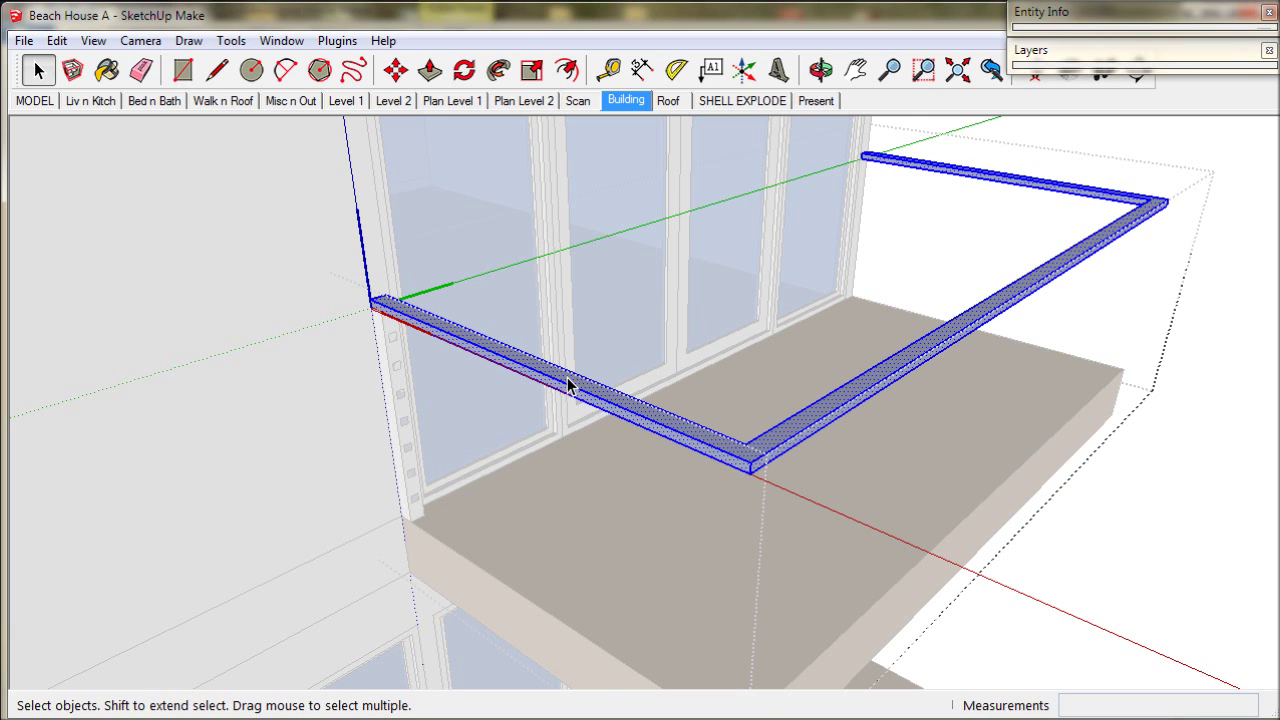
pyautogui.rightClick(568, 385)
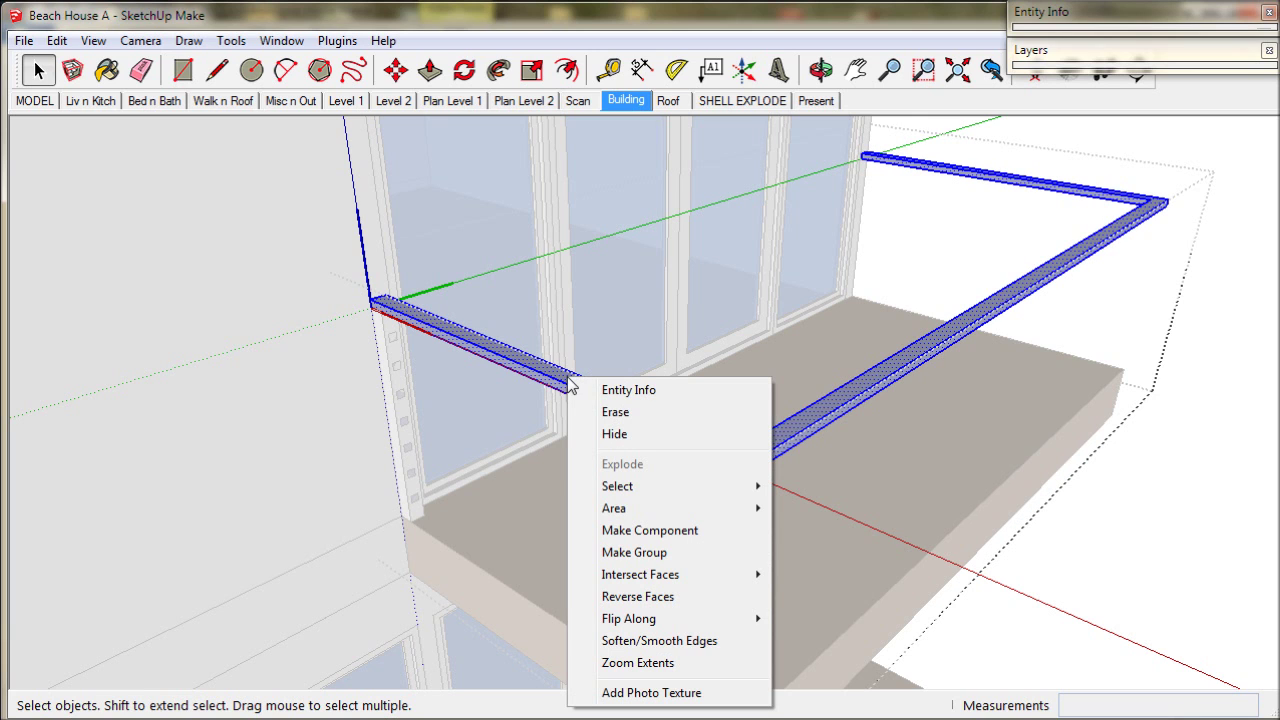
pyautogui.click(672, 596)
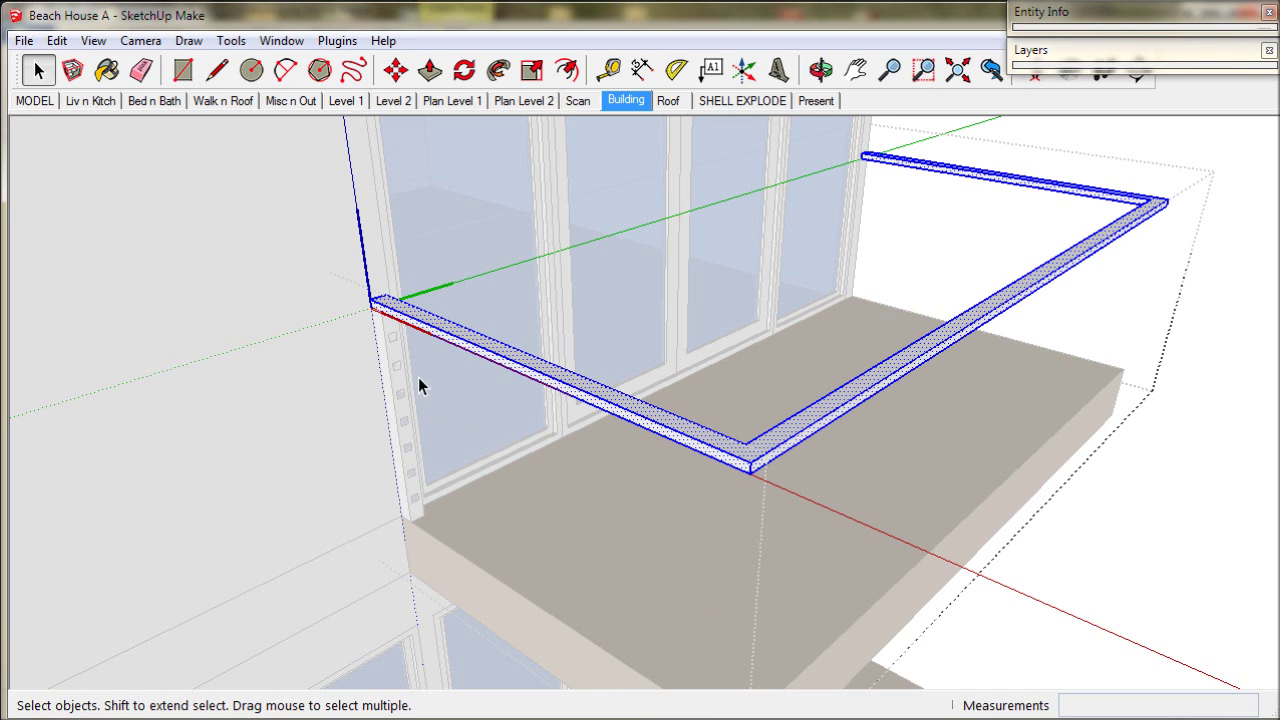
pyautogui.scroll(5, 398, 335)
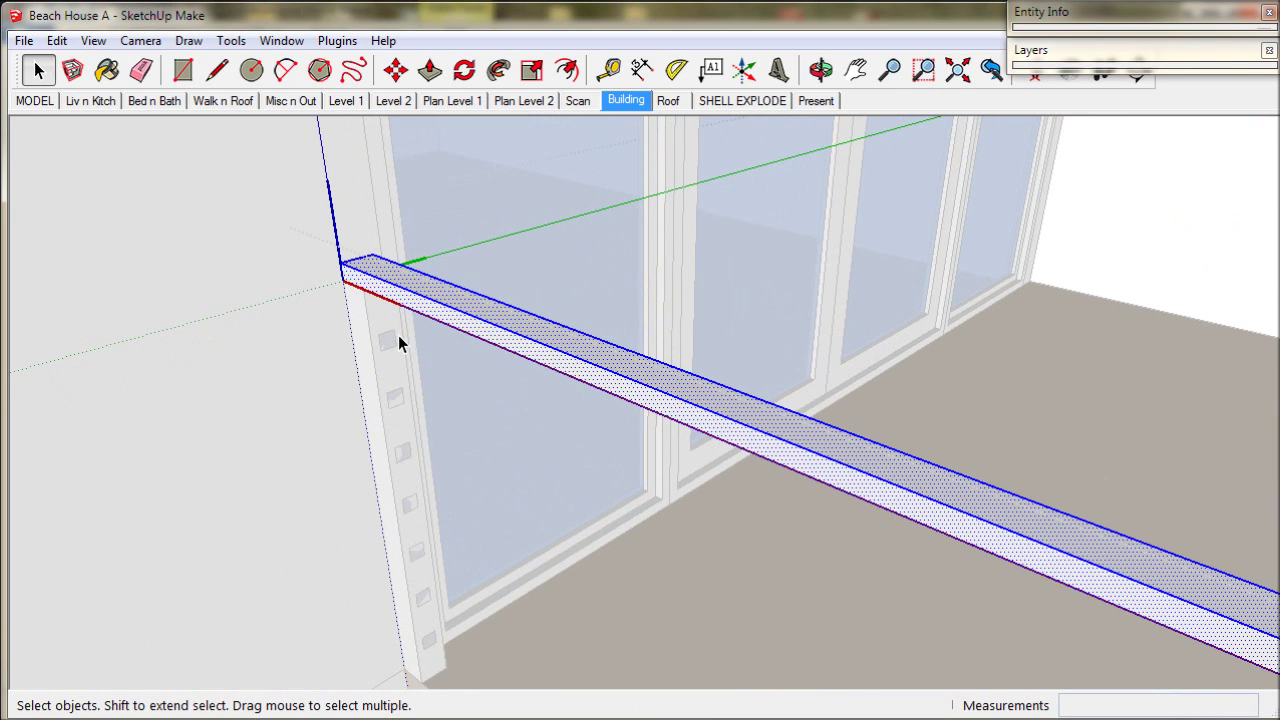
# Inside the corner post, select the column of small square rail profiles below the top rail.
pyautogui.doubleClick(386, 340)
pyautogui.scroll(2, 386, 340)
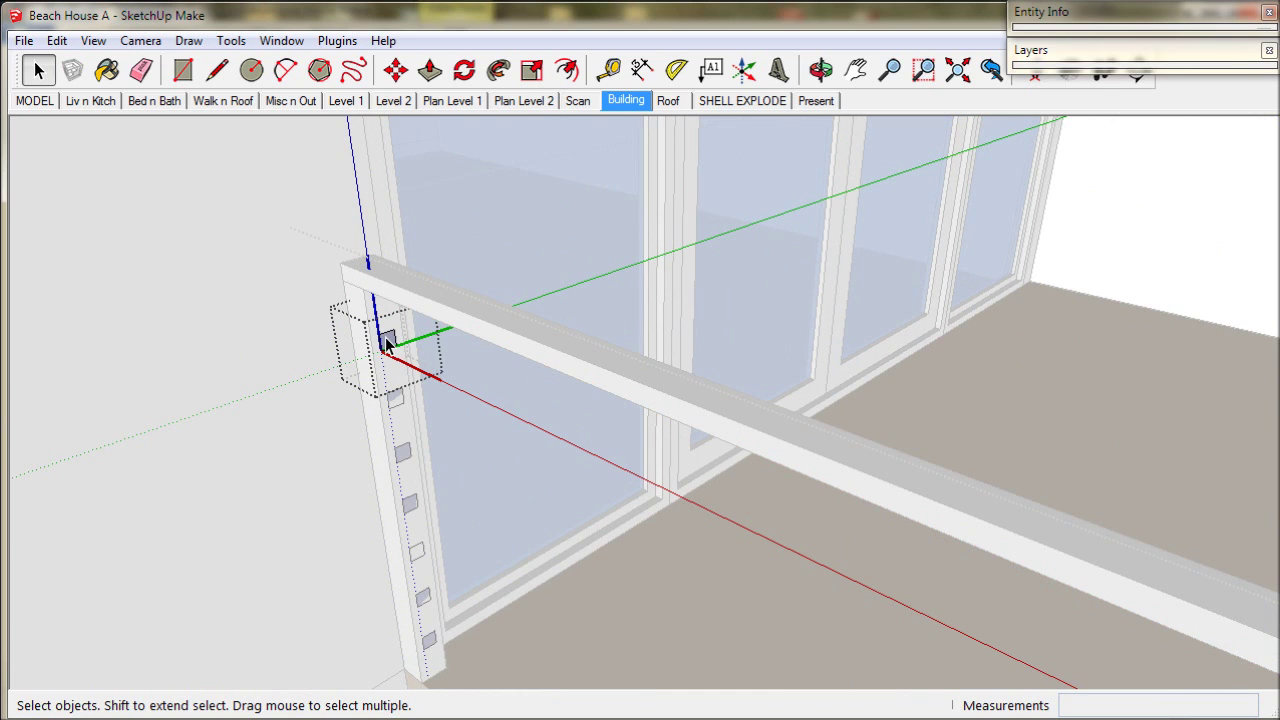
pyautogui.click(386, 340)
pyautogui.scroll(3, 386, 340)
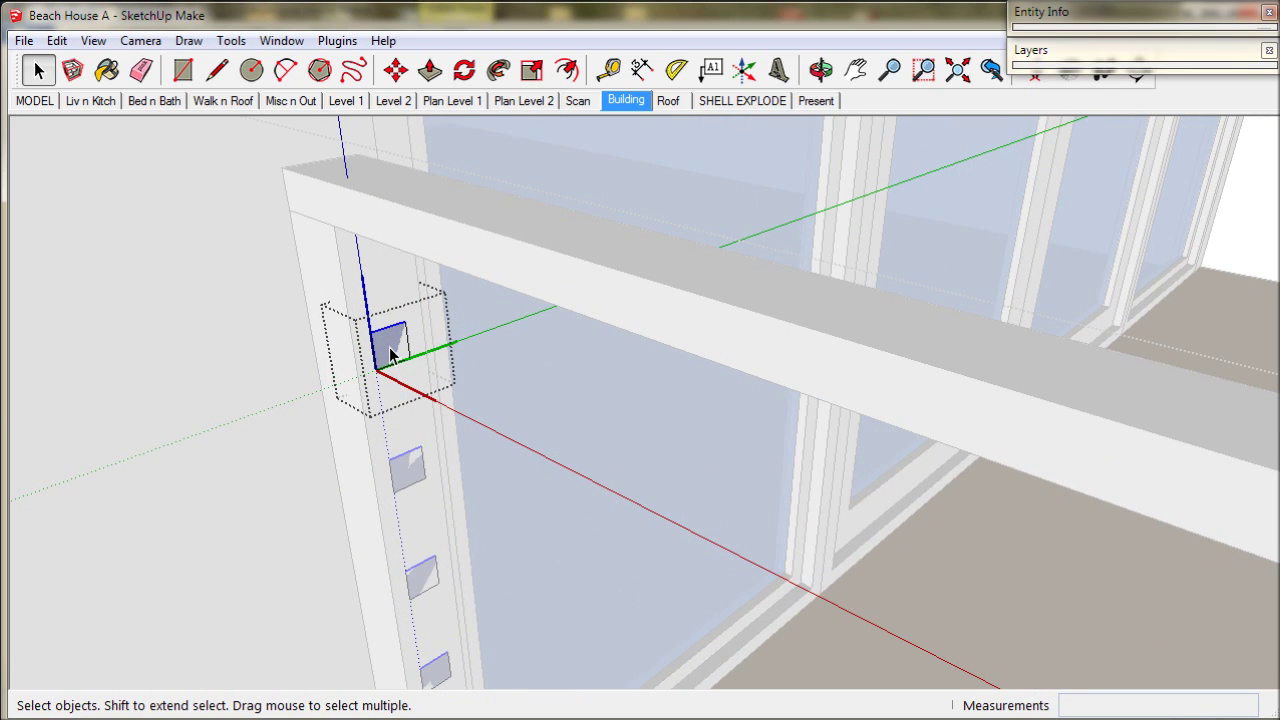
pyautogui.doubleClick(390, 352)
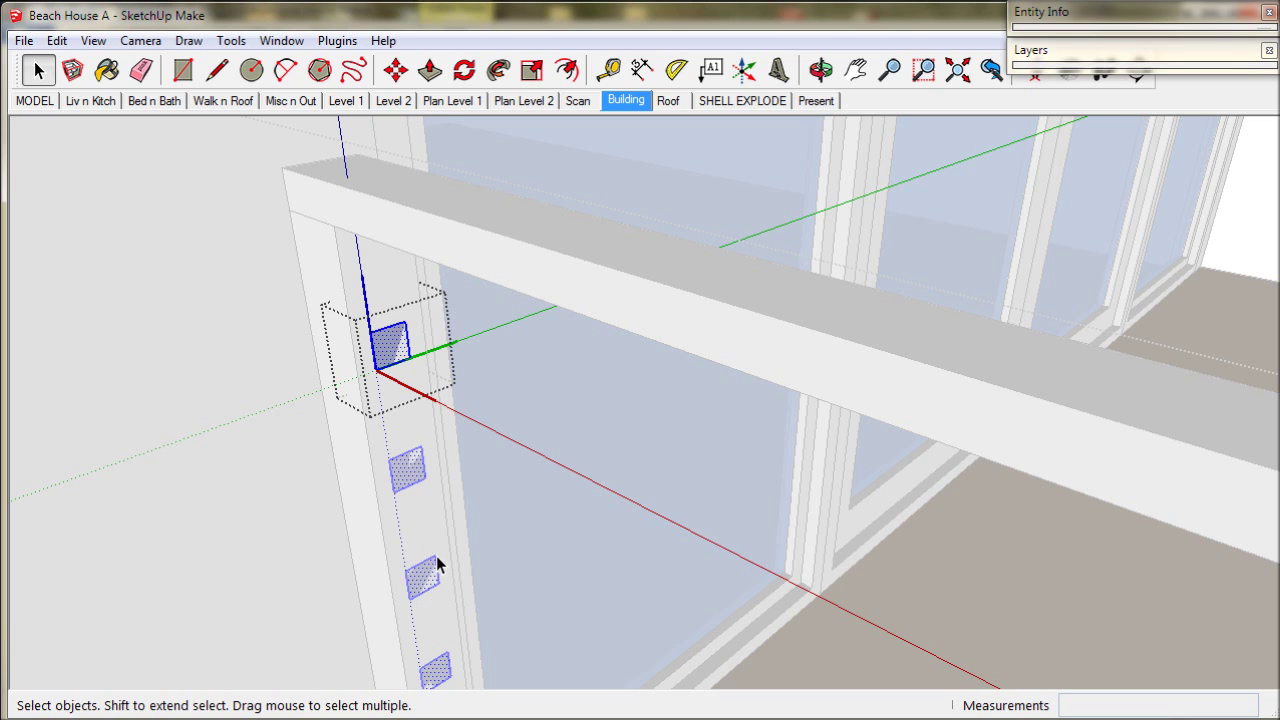
pyautogui.scroll(-5, 435, 517)
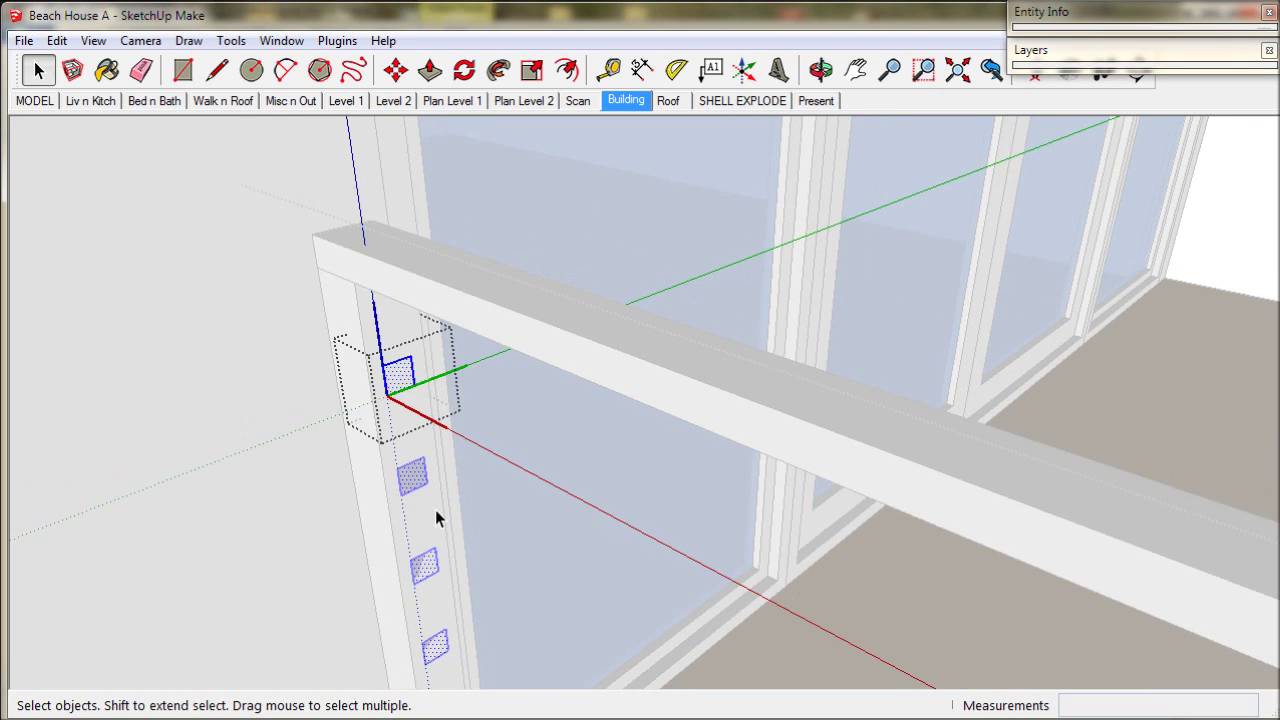
pyautogui.scroll(-2, 436, 515)
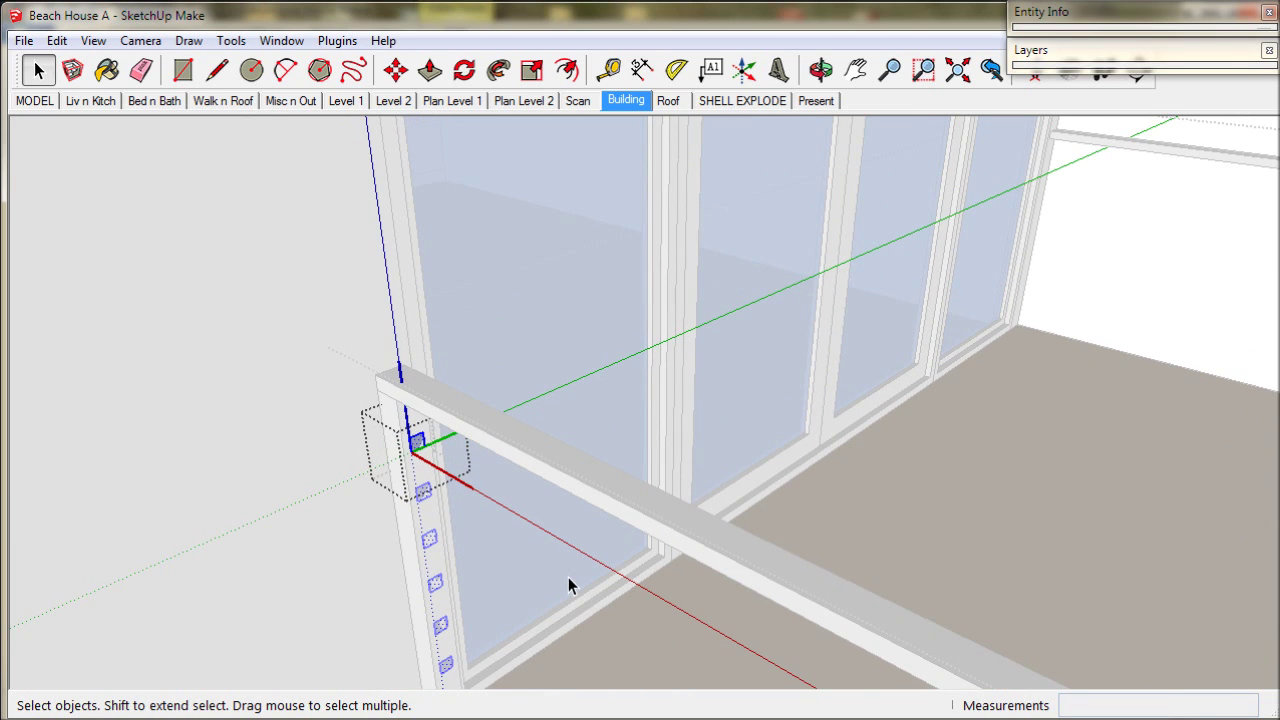
pyautogui.moveTo(591, 597); pyautogui.dragTo(552, 443, button='middle')
pyautogui.scroll(-4, 556, 445)
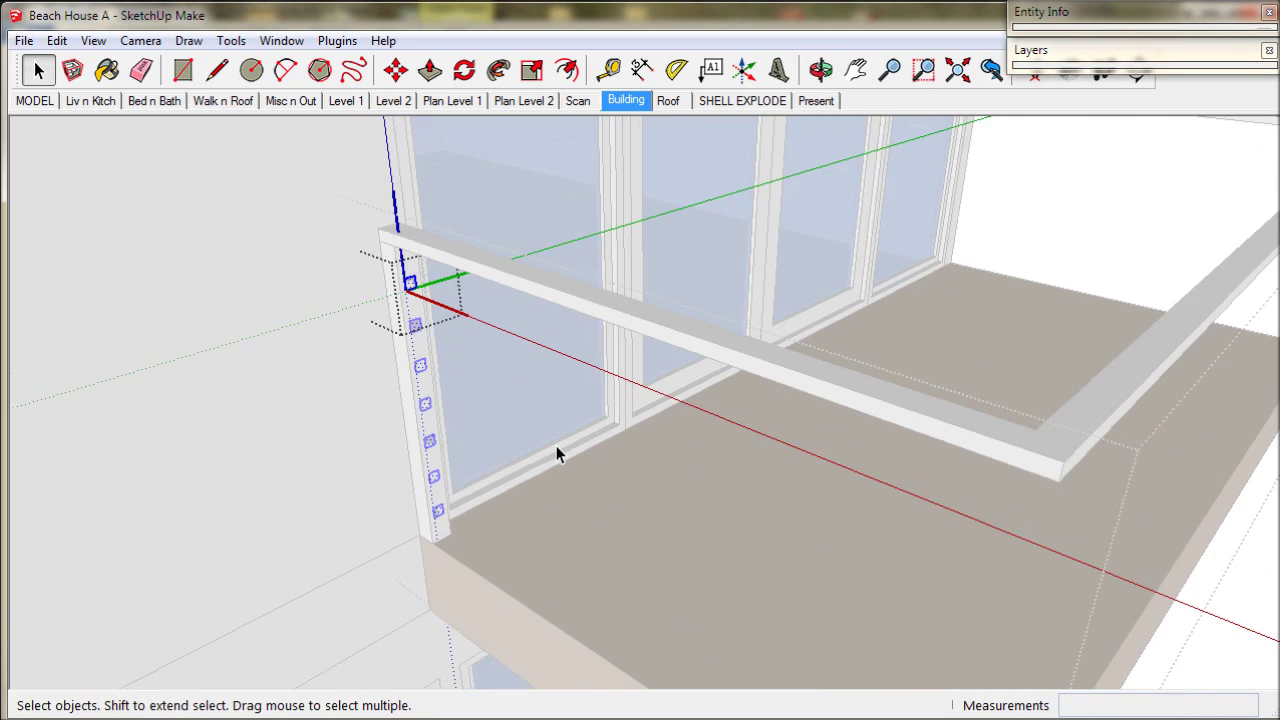
pyautogui.moveTo(556, 445); pyautogui.dragTo(567, 440, button='middle')
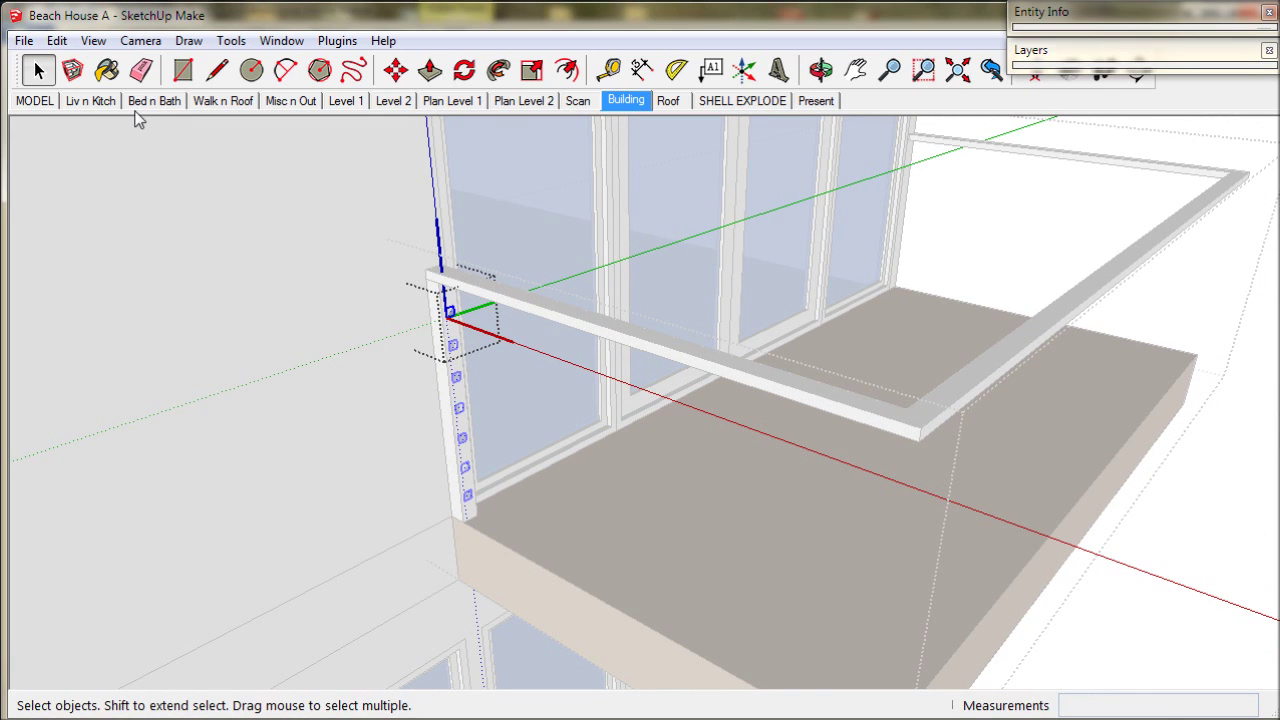
pyautogui.click(57, 41)
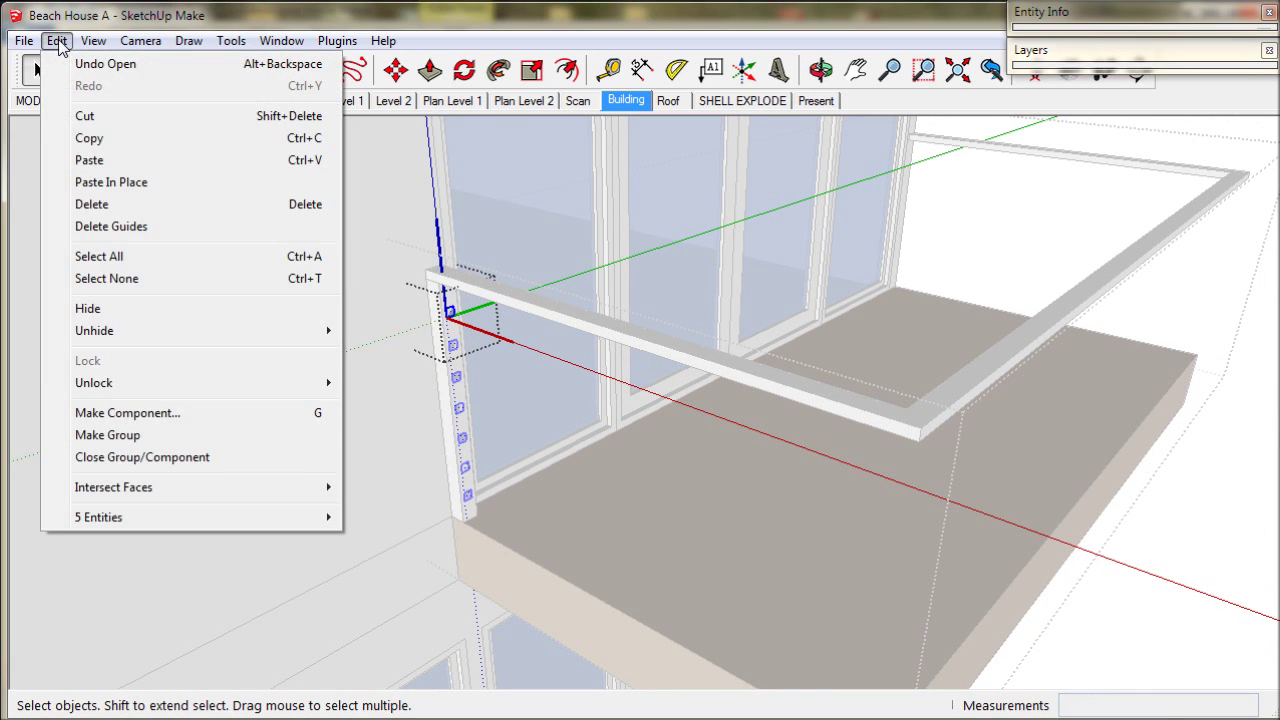
# Paste the deck outline in place and Follow Me the square profiles into horizontal rails.
pyautogui.click(104, 185)
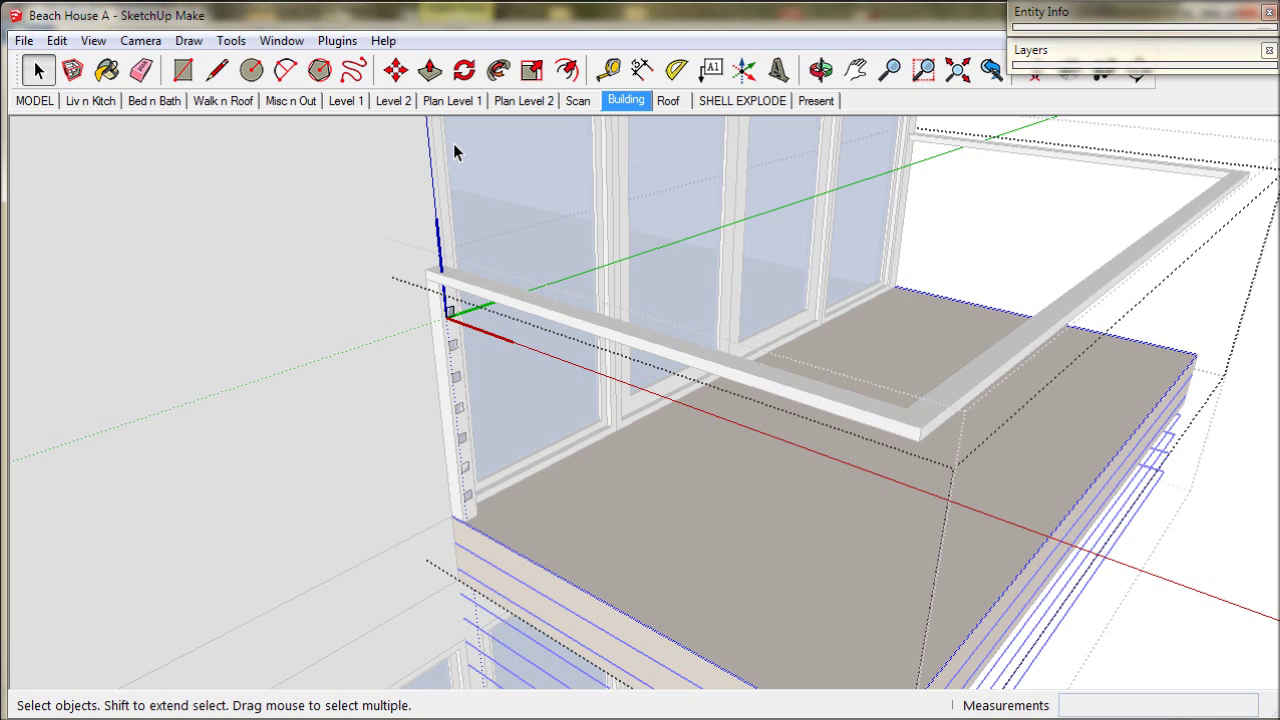
pyautogui.click(500, 72)
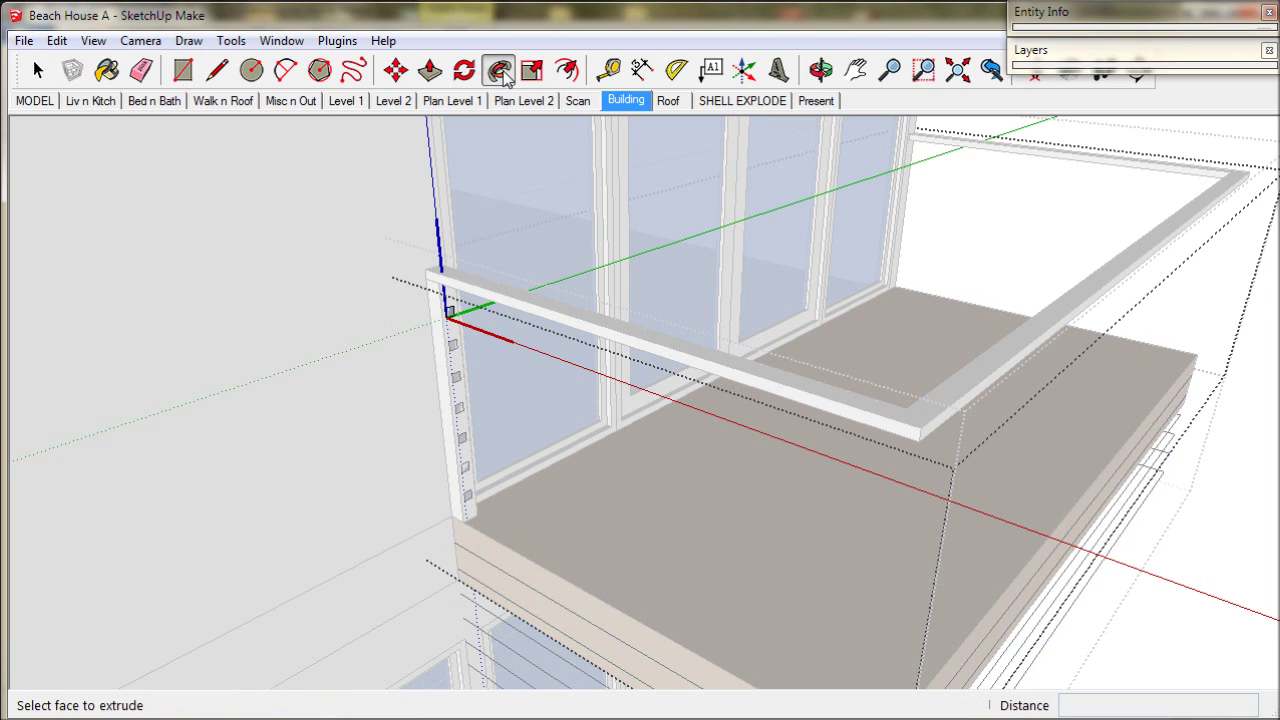
pyautogui.click(452, 316)
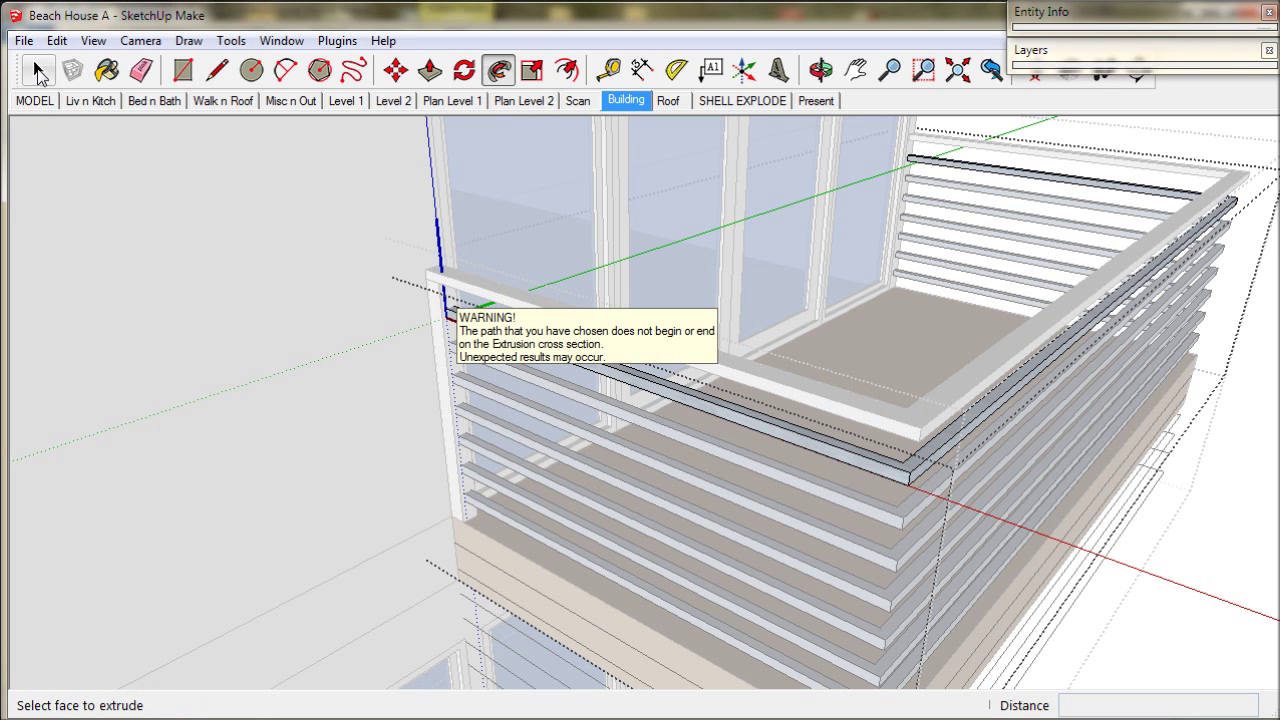
pyautogui.click(38, 72)
# Open the deck group and delete the leftover outline edges beneath the balcony deck.
pyautogui.moveTo(1229, 561); pyautogui.dragTo(1196, 512, button='middle')
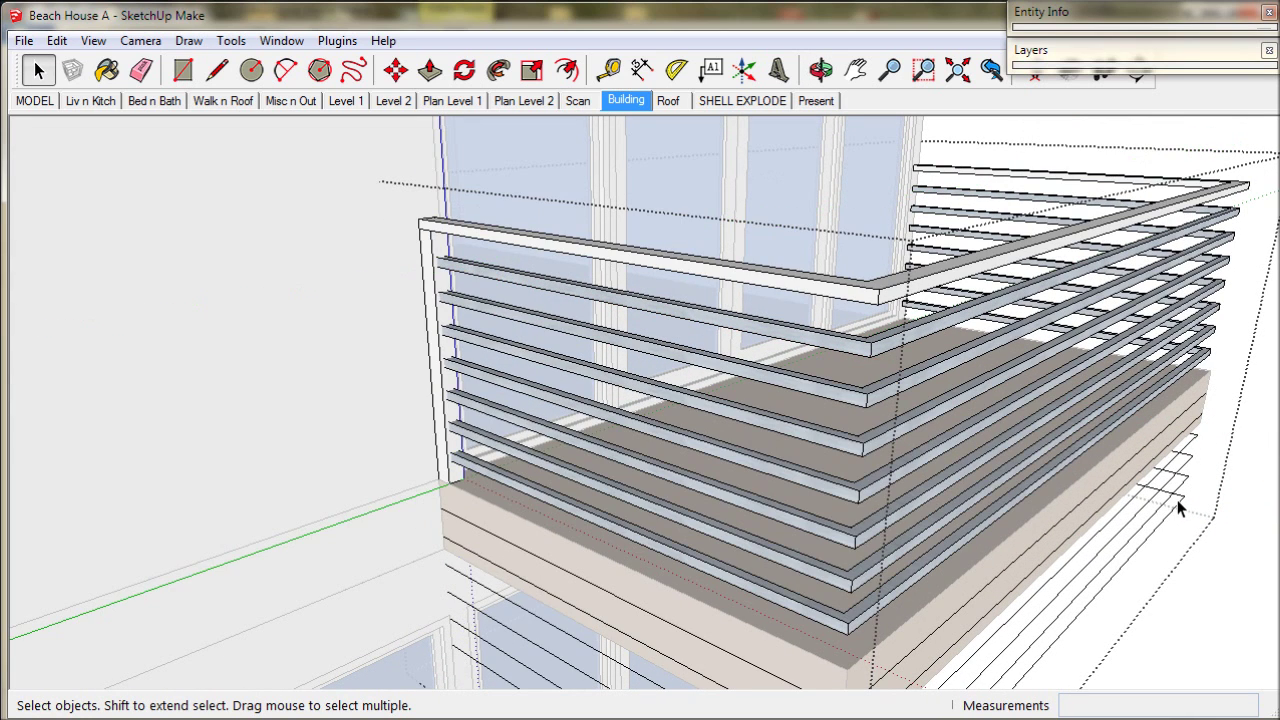
pyautogui.doubleClick(1178, 512)
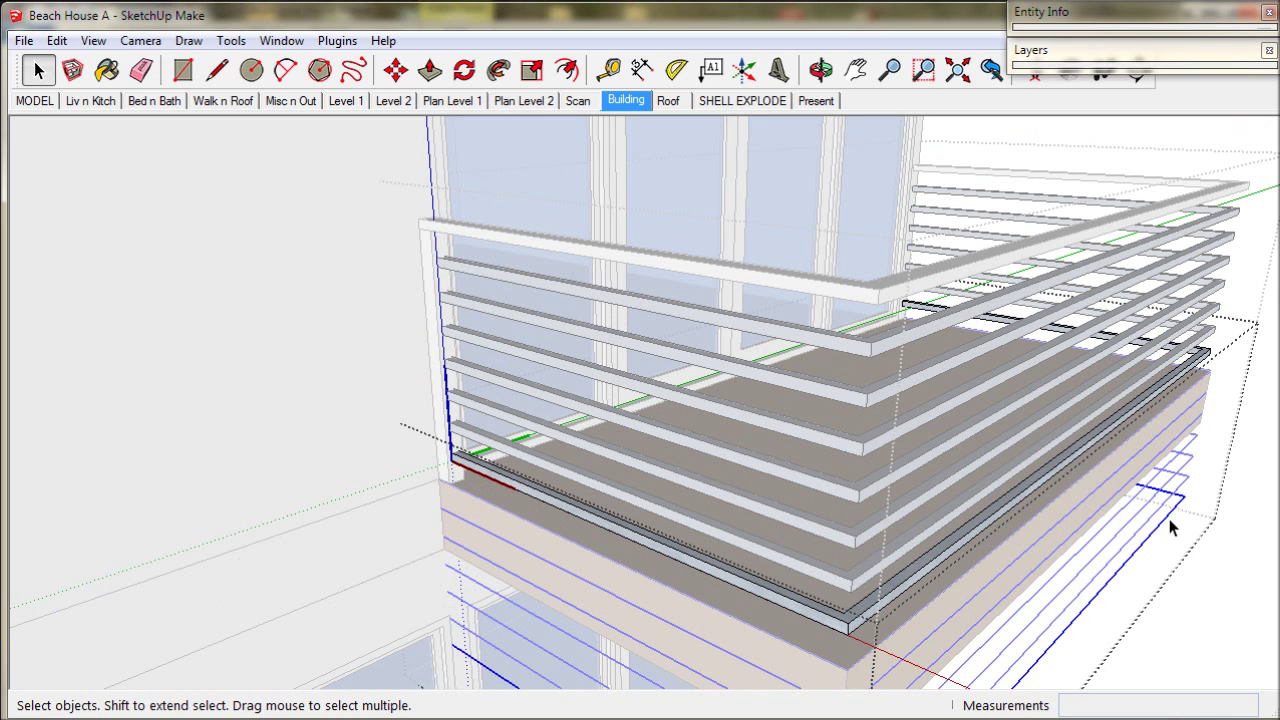
pyautogui.press('Delete')
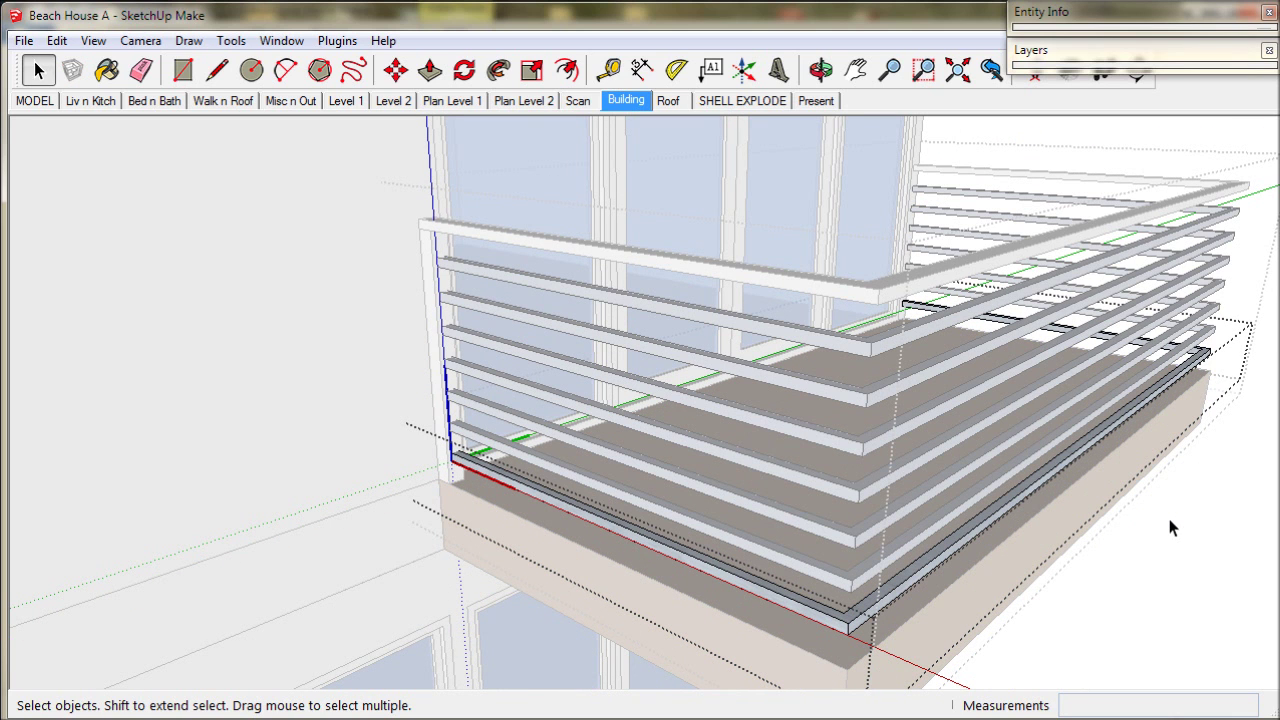
pyautogui.click(1170, 528)
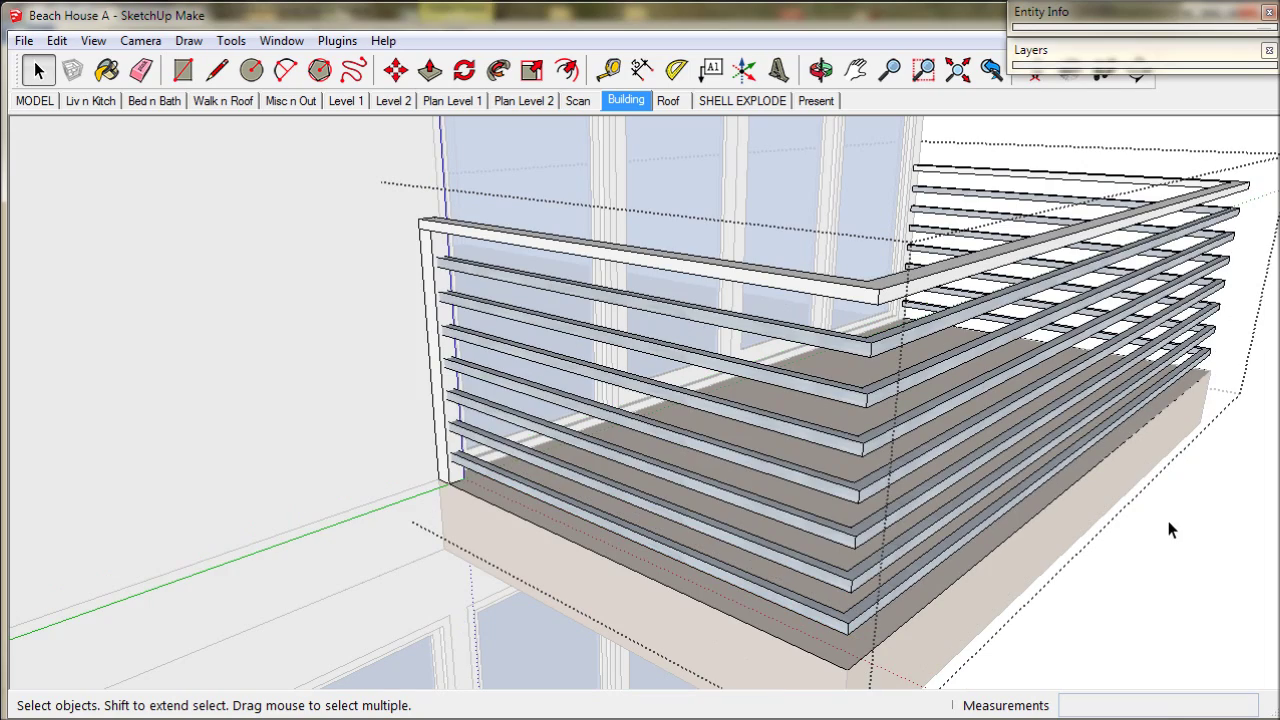
pyautogui.moveTo(1168, 522)
pyautogui.mouseDown(button='middle')
pyautogui.moveTo(1168, 554)
pyautogui.moveTo(1150, 517)
pyautogui.mouseUp(button='middle')
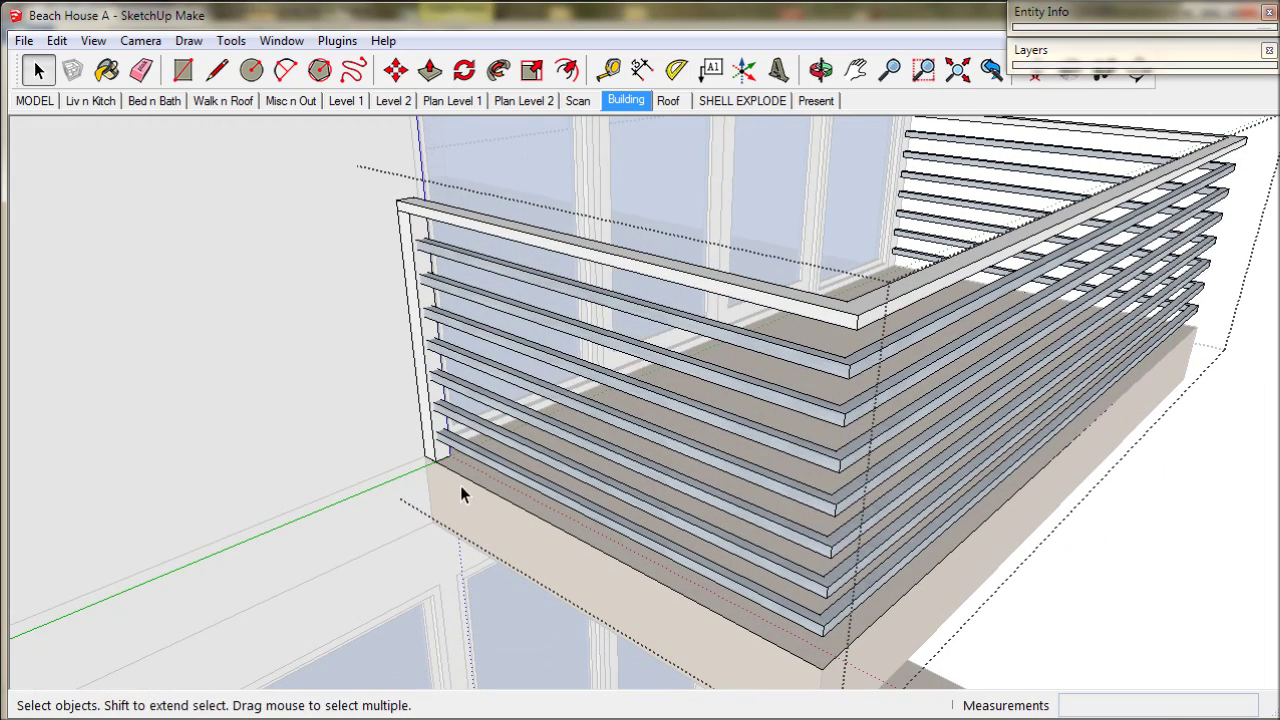
# Copy the left corner post with Move+Ctrl onto the balcony's front corner.
pyautogui.click(440, 458)
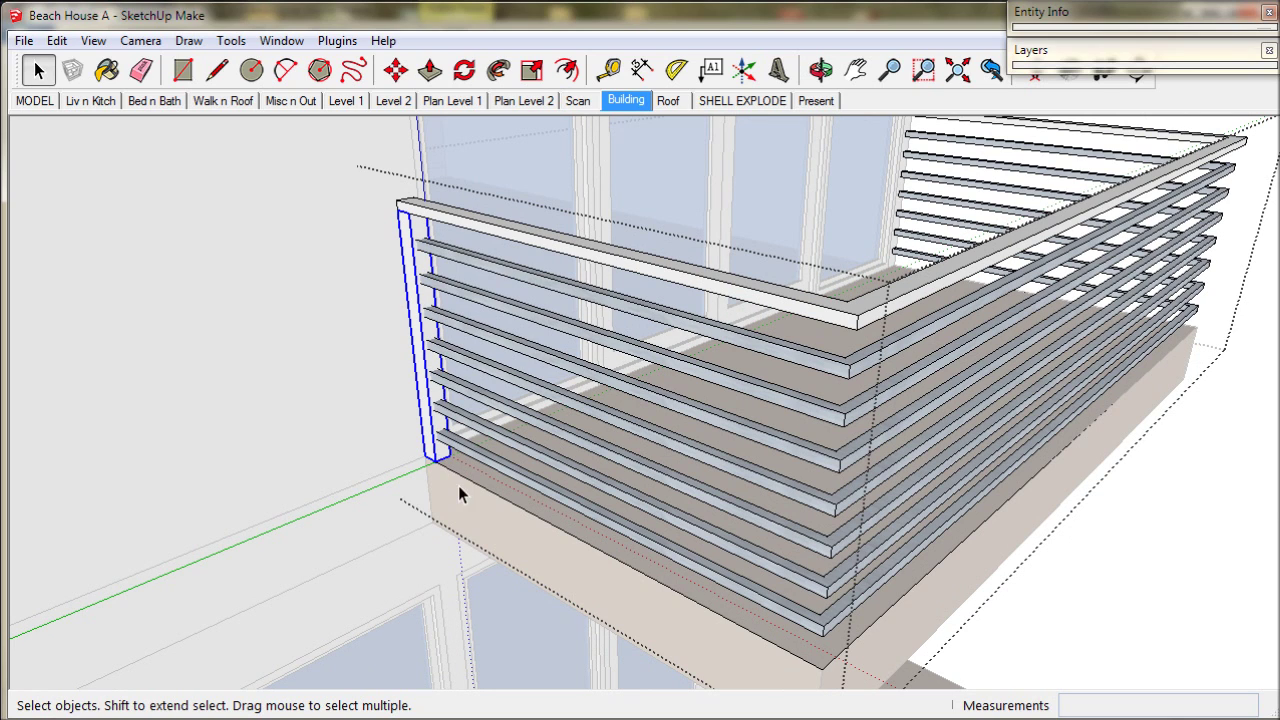
pyautogui.click(395, 69)
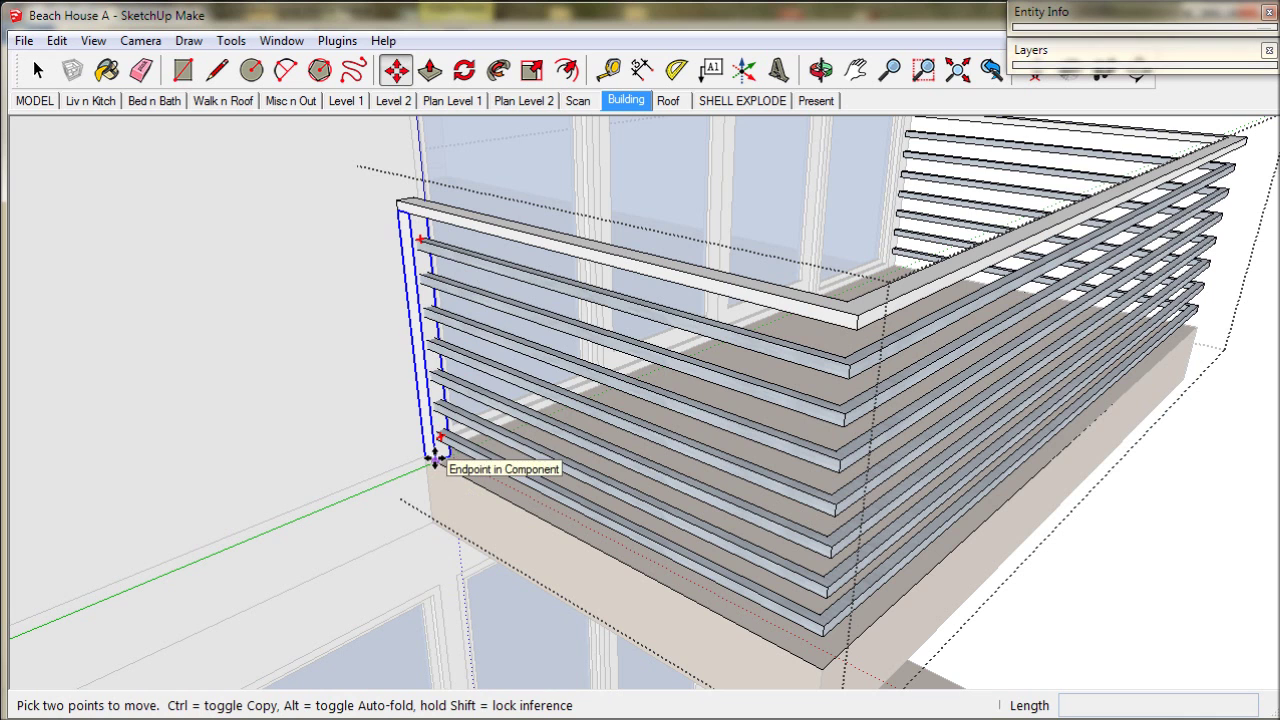
pyautogui.click(435, 458)
pyautogui.press('ctrl')
pyautogui.keyDown('shift'); pyautogui.moveTo(543, 520); pyautogui.dragTo(505, 447, button='middle'); pyautogui.keyUp('shift')
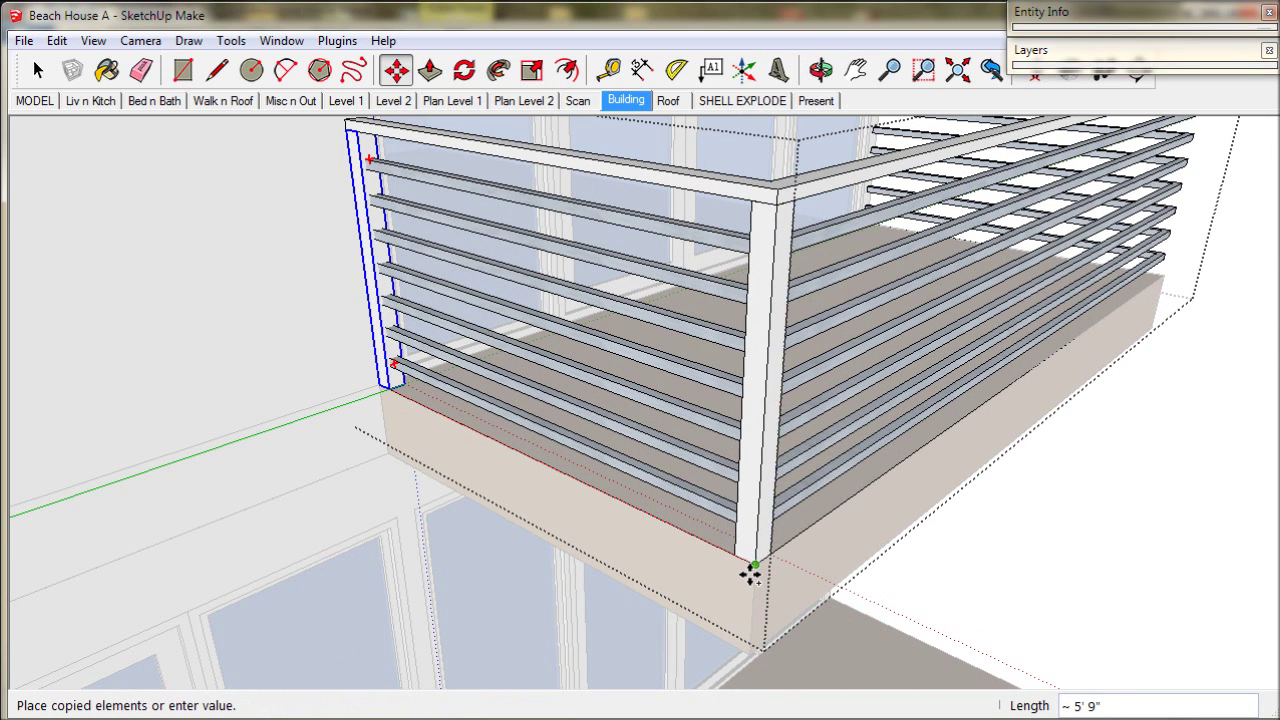
pyautogui.click(752, 575)
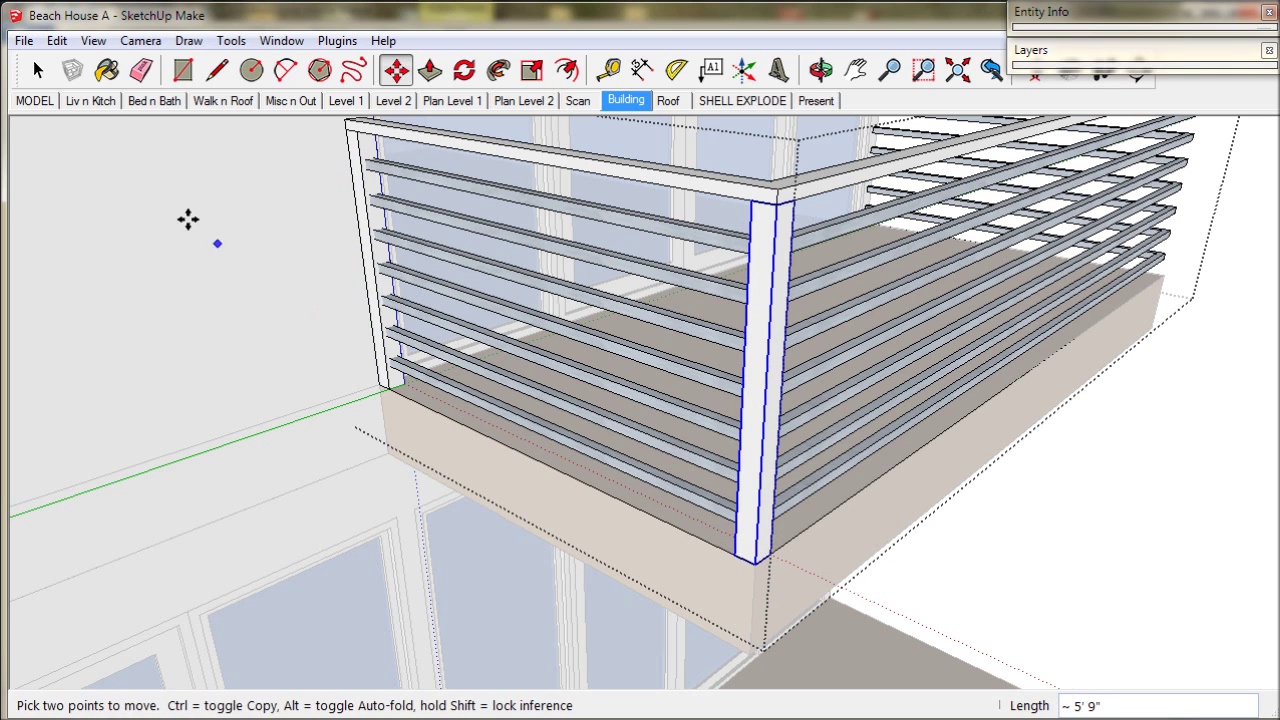
pyautogui.click(38, 68)
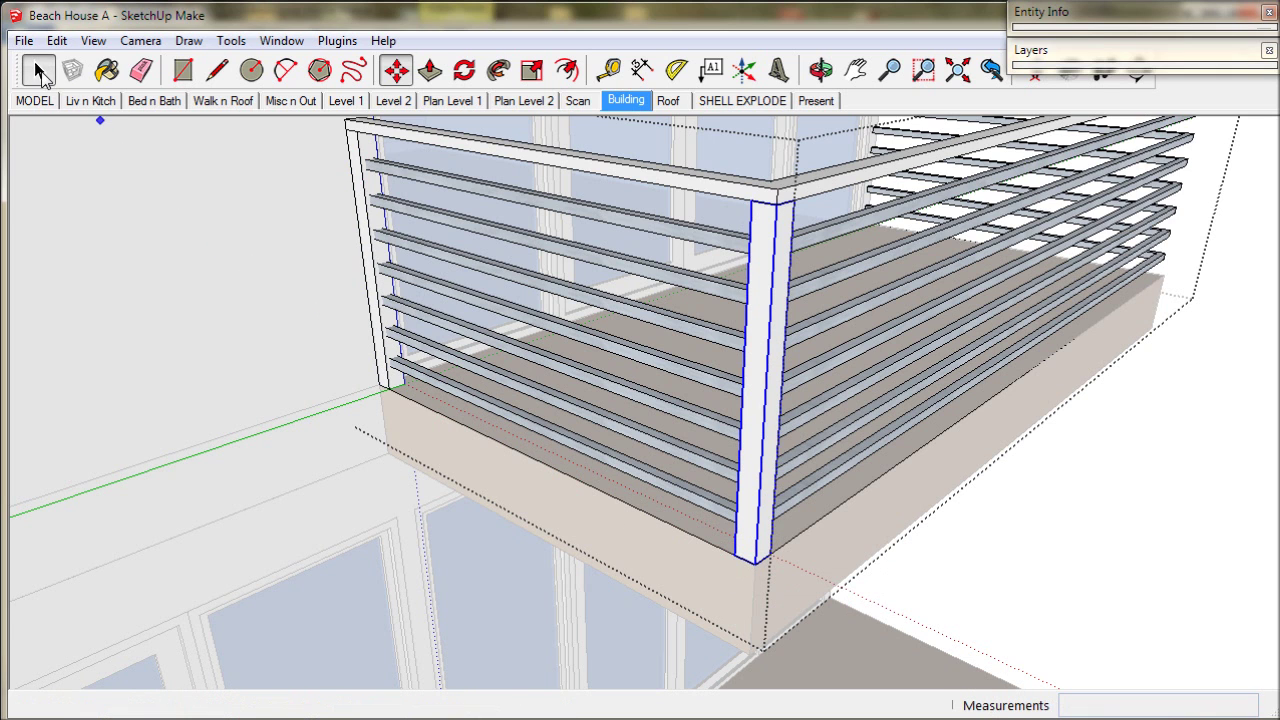
# Select both corner posts and start a Move+Ctrl copy of them along the deck's side edge.
pyautogui.keyDown('shift'); pyautogui.click(372, 305); pyautogui.keyUp('shift')
pyautogui.moveTo(491, 375); pyautogui.dragTo(334, 409, button='middle')
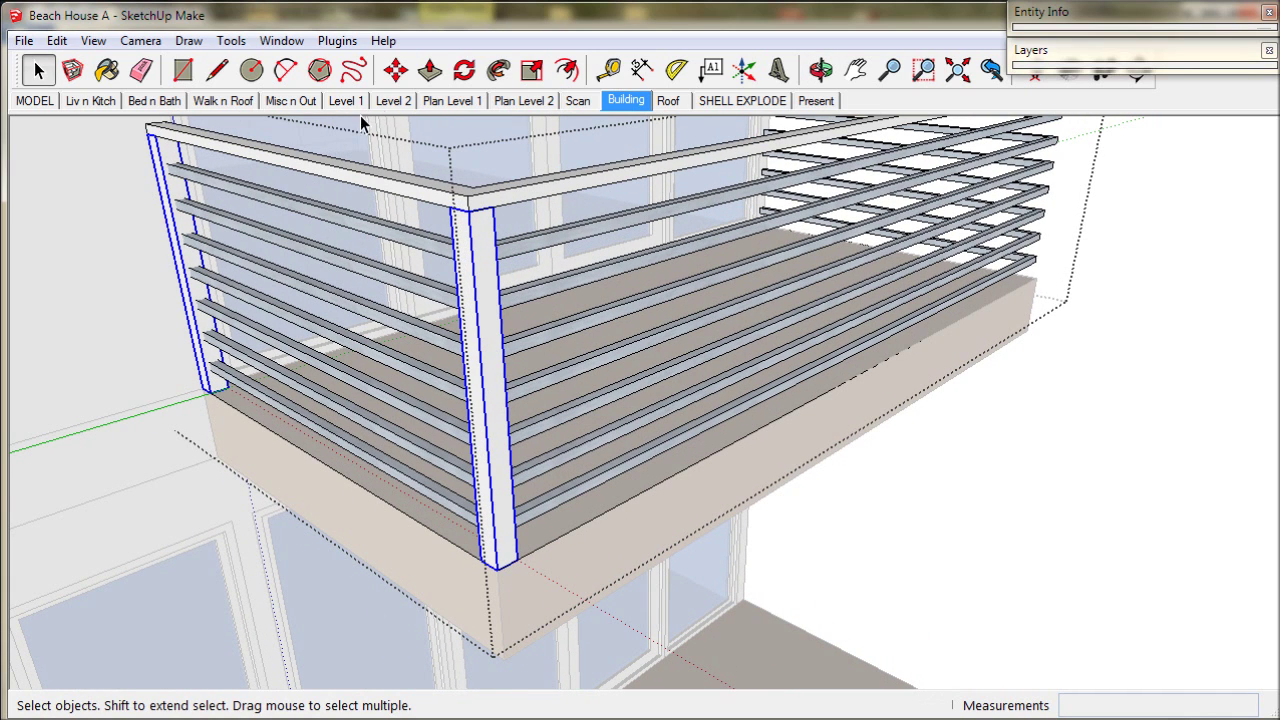
pyautogui.click(395, 70)
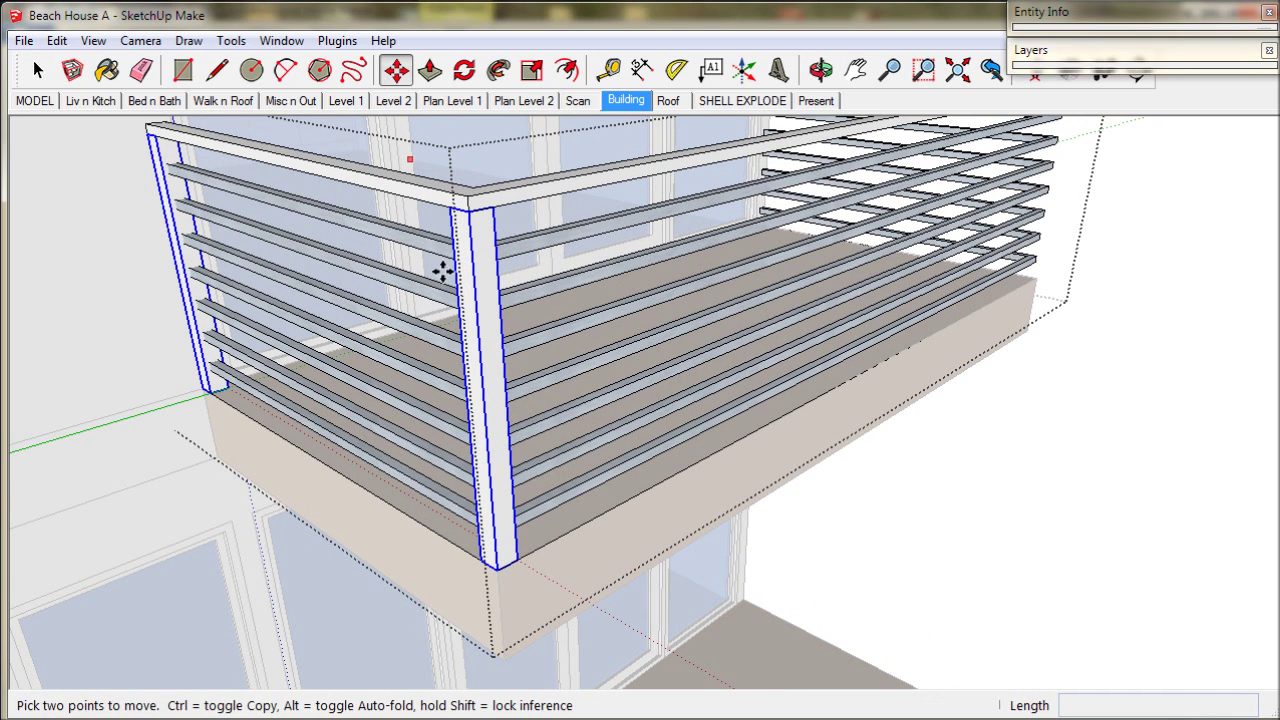
pyautogui.click(500, 560)
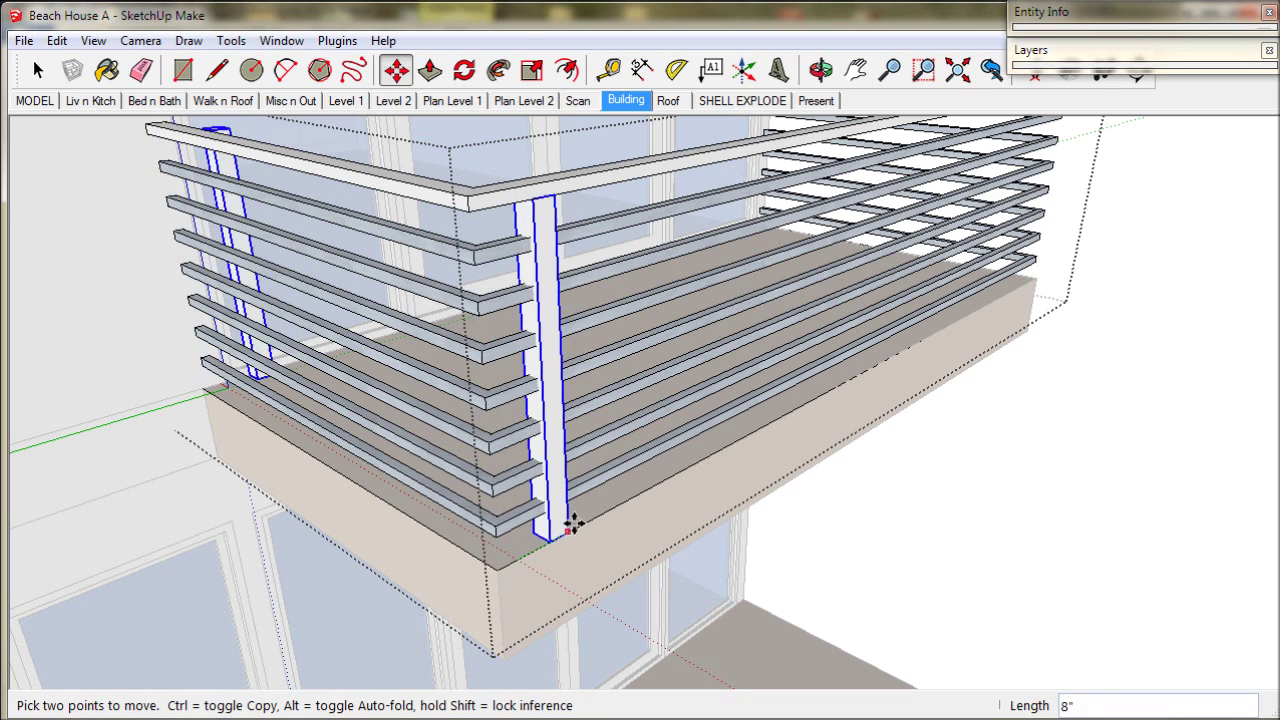
pyautogui.press('ctrl')
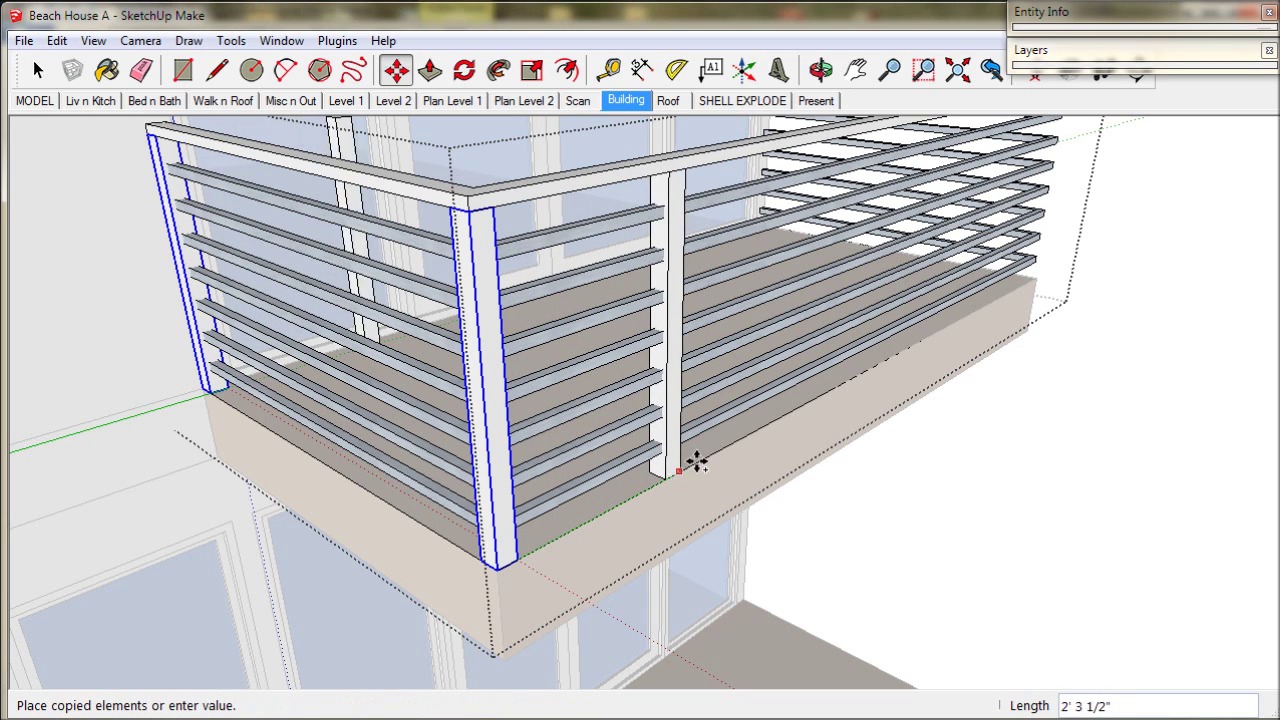
pyautogui.scroll(6, 1024, 268)
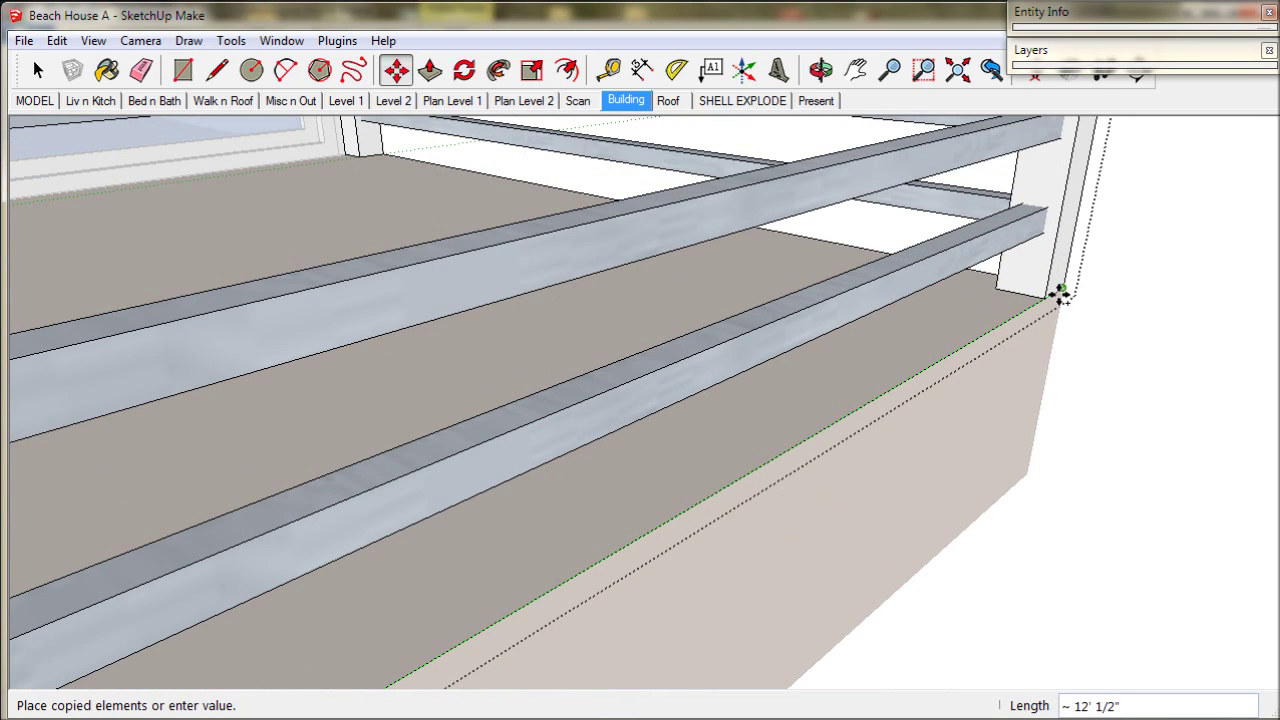
# Copy the posts to the balcony's far corner and use /2 to add posts midway between corners.
pyautogui.click(1059, 294)
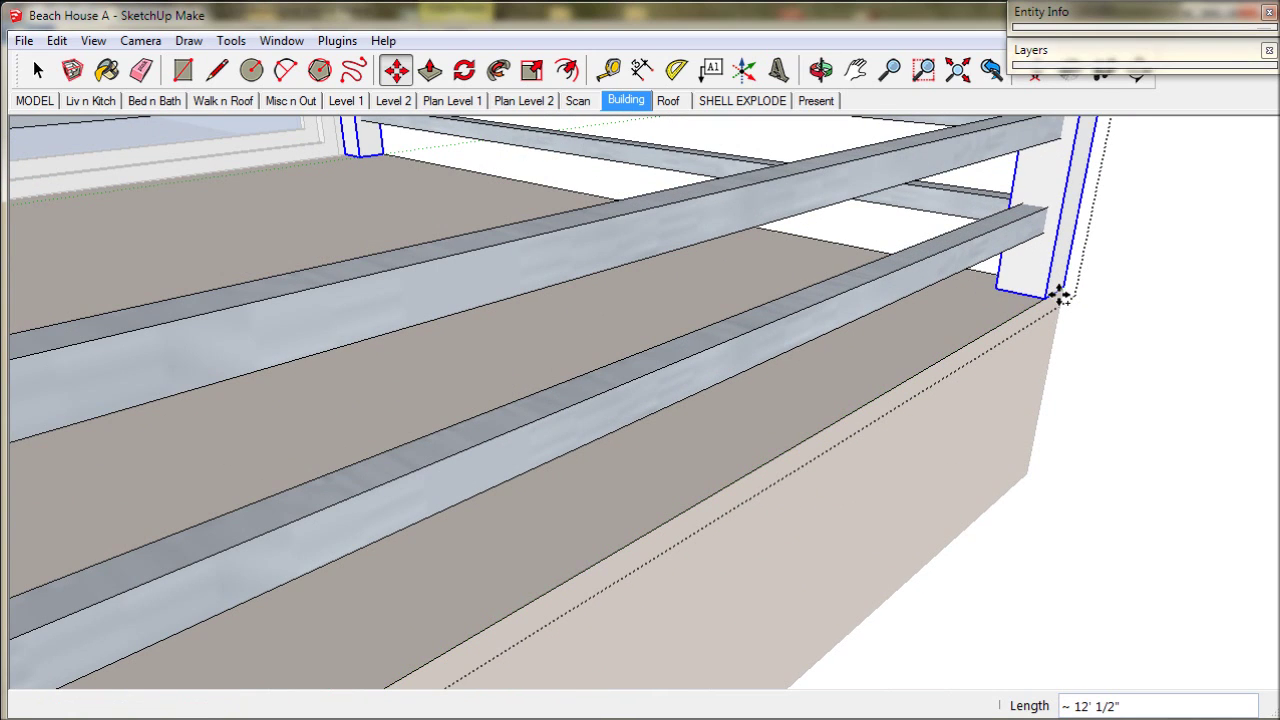
pyautogui.write('/2')
pyautogui.press('Return')
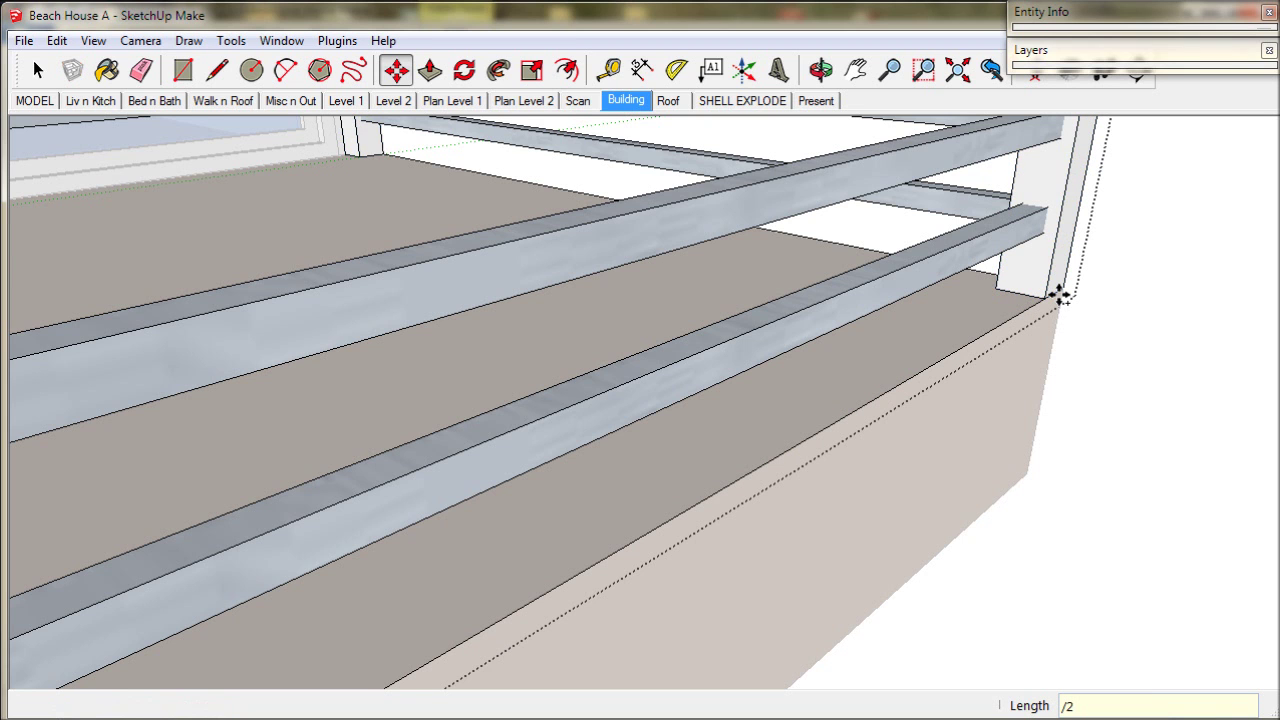
pyautogui.scroll(-3, 1059, 294)
pyautogui.scroll(-3, 1055, 290)
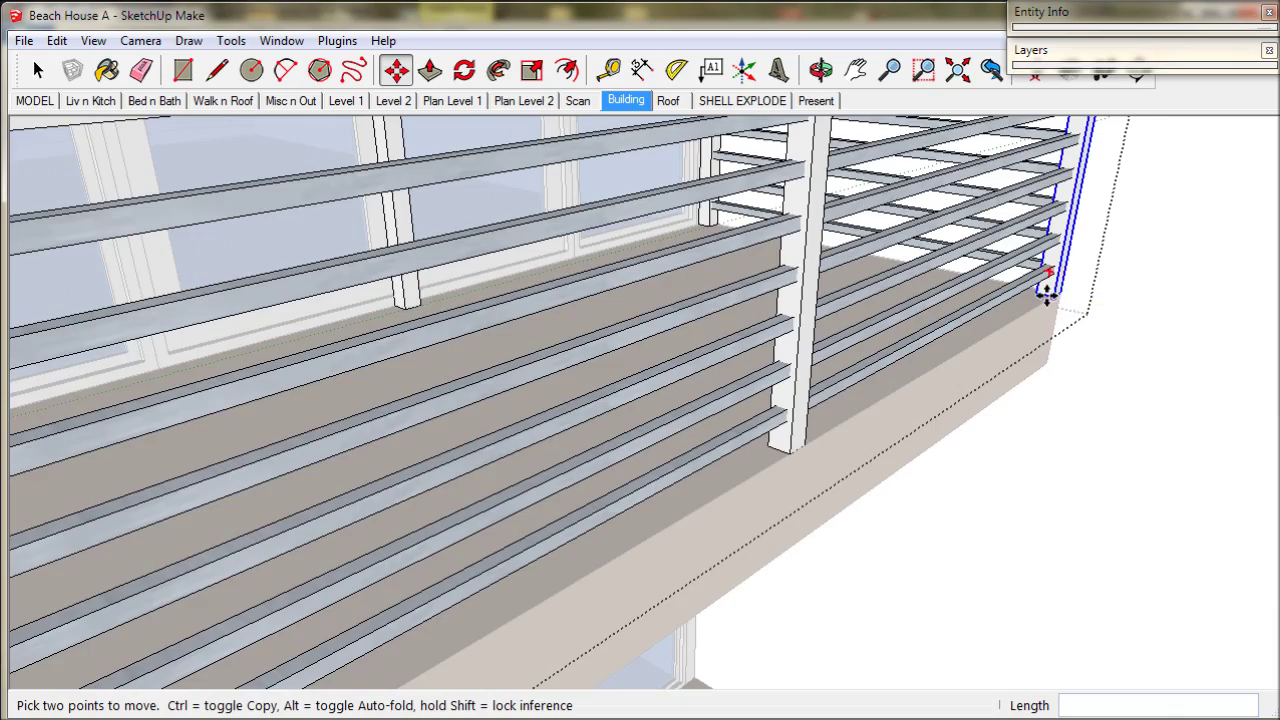
pyautogui.scroll(-3, 1048, 286)
pyautogui.moveTo(1046, 286); pyautogui.dragTo(886, 409, button='middle')
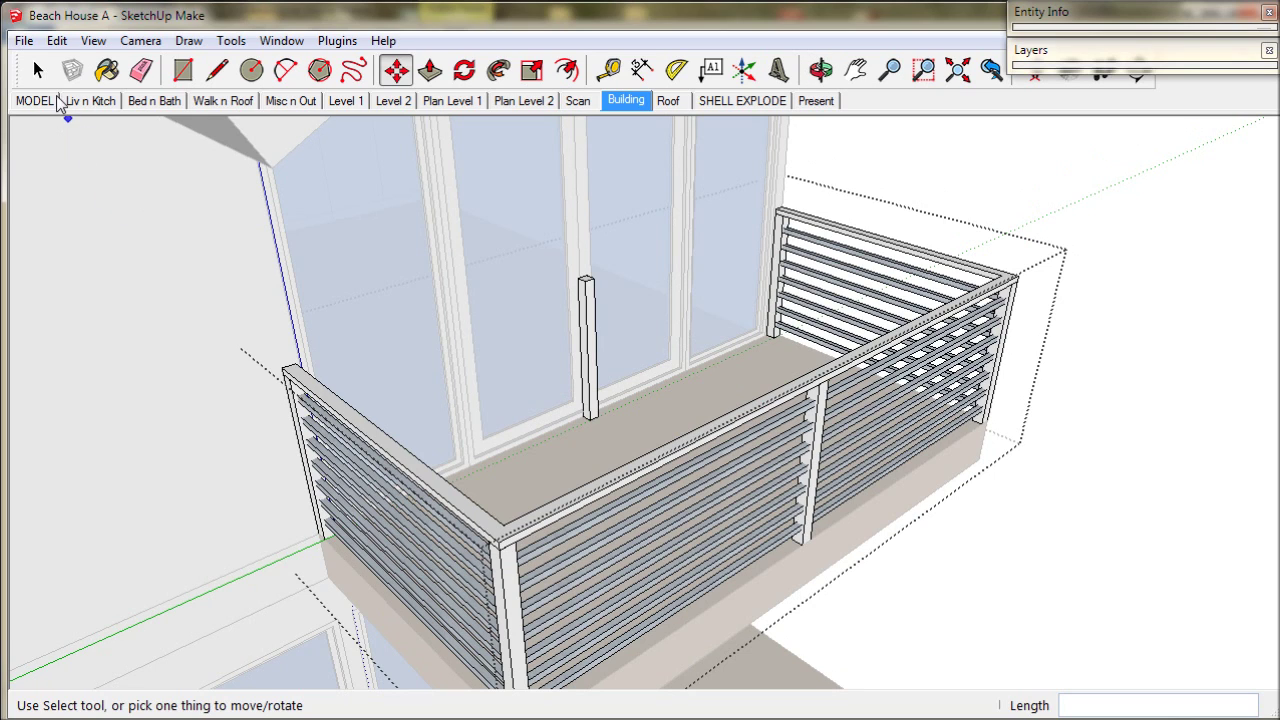
# Delete the stray post standing loose on the balcony deck in front of the doors.
pyautogui.click(39, 74)
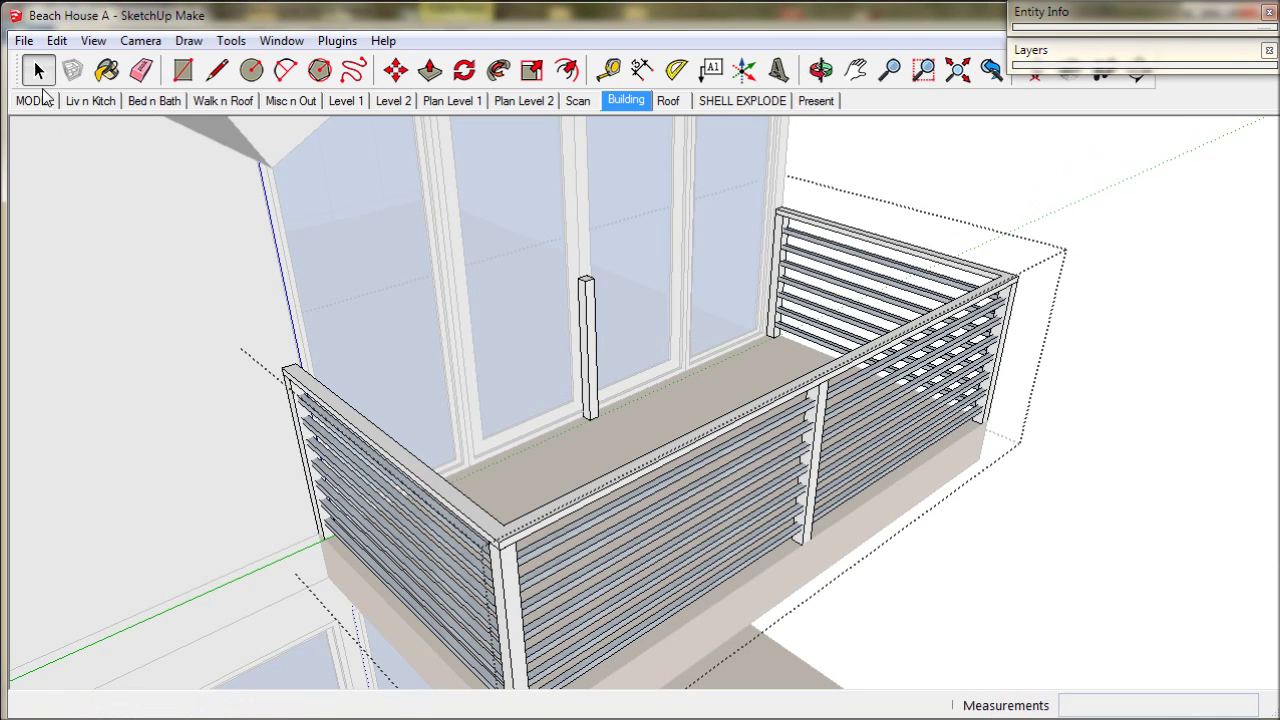
pyautogui.click(588, 302)
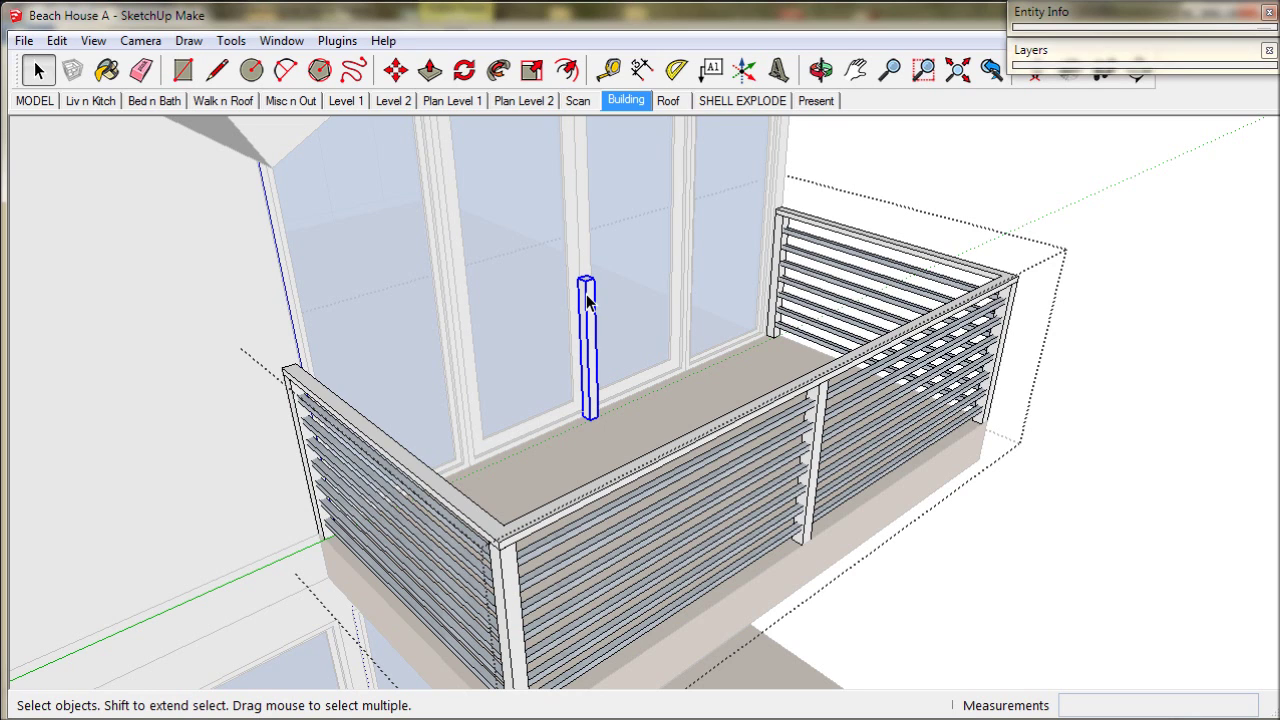
pyautogui.press('Delete')
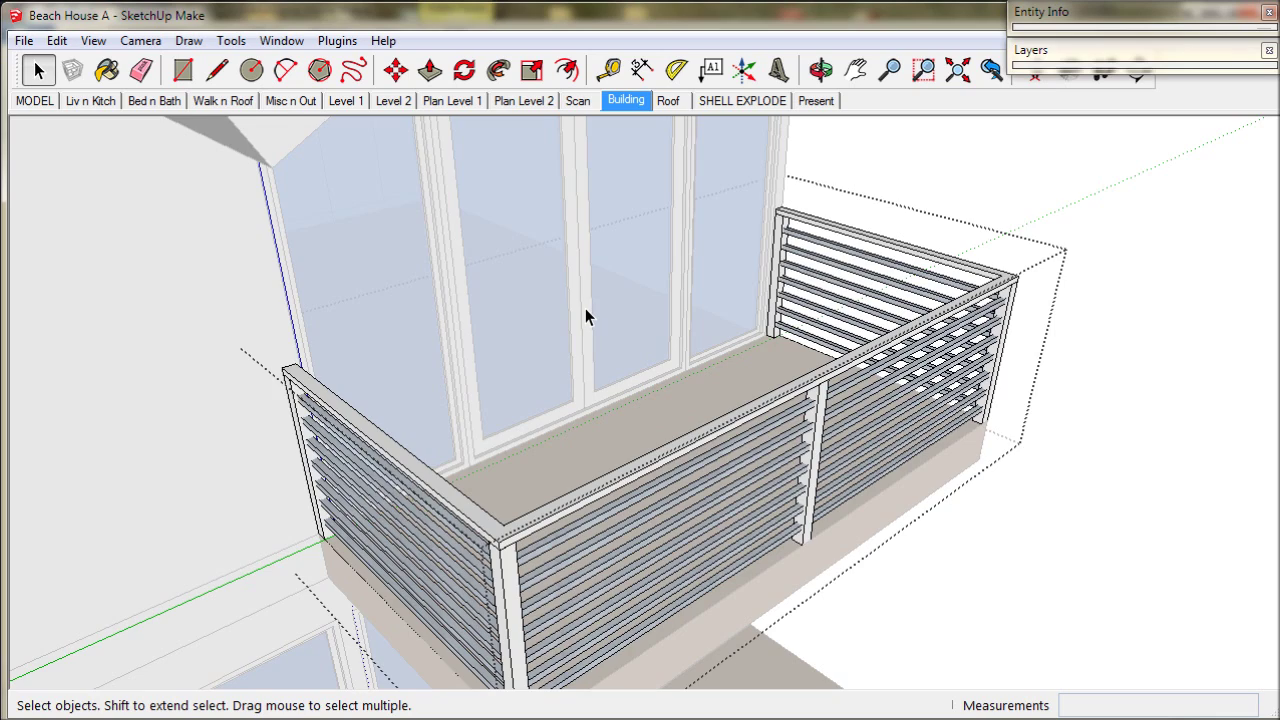
pyautogui.scroll(-2, 585, 310)
pyautogui.moveTo(813, 472); pyautogui.dragTo(812, 370, button='middle')
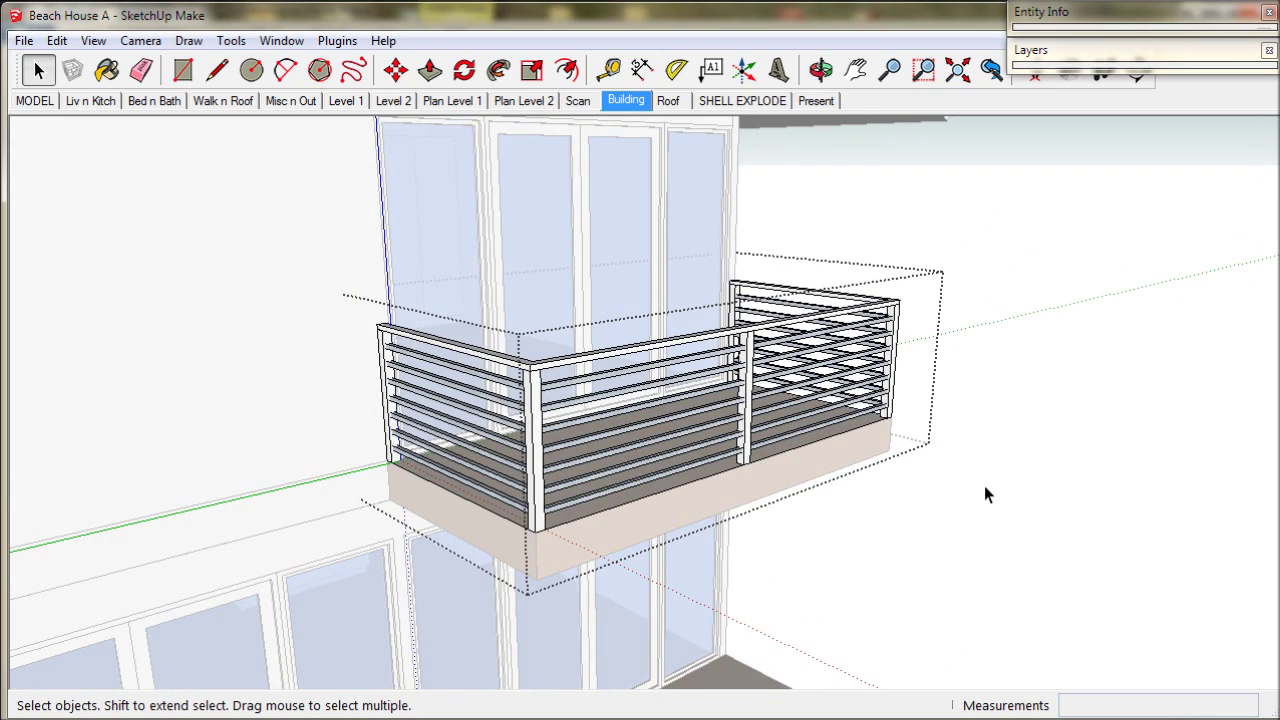
# Exit the group, select the whole railing group and copy it with Edit > Copy.
pyautogui.click(984, 485)
pyautogui.moveTo(984, 485)
pyautogui.mouseDown(button='middle')
pyautogui.moveTo(920, 486)
pyautogui.moveTo(1006, 517)
pyautogui.moveTo(1063, 503)
pyautogui.moveTo(989, 477)
pyautogui.mouseUp(button='middle')
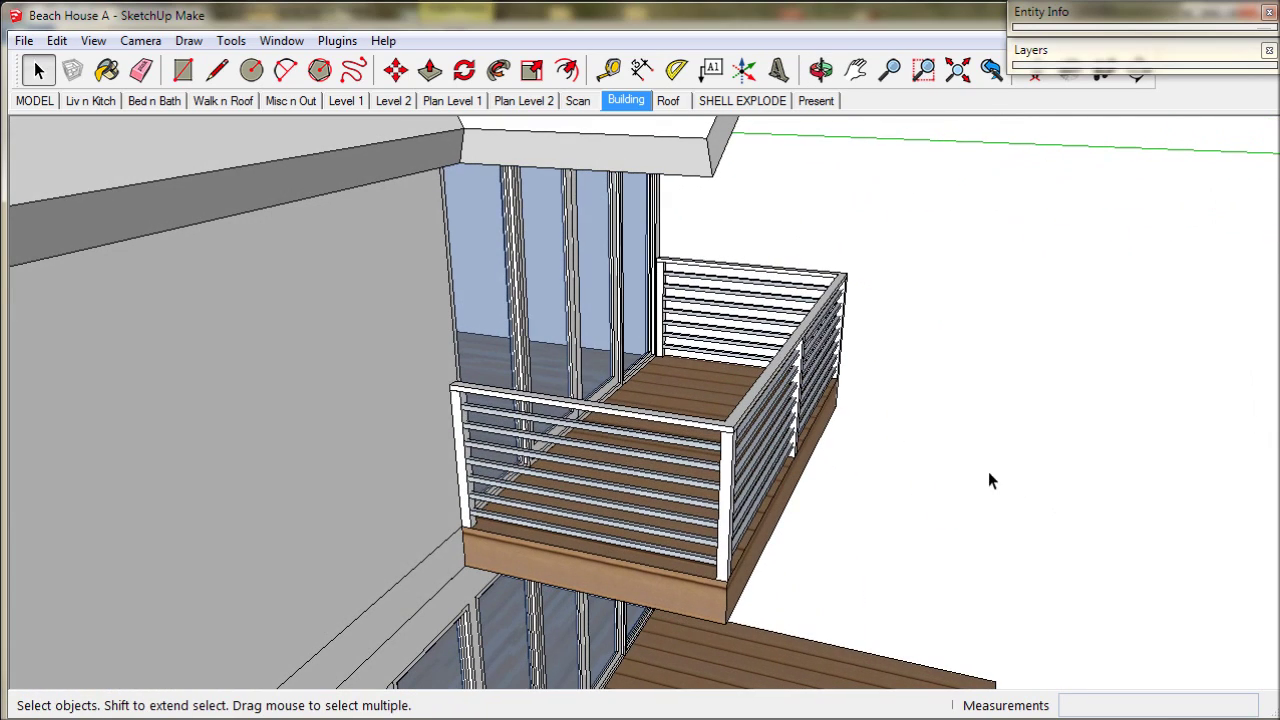
pyautogui.click(796, 381)
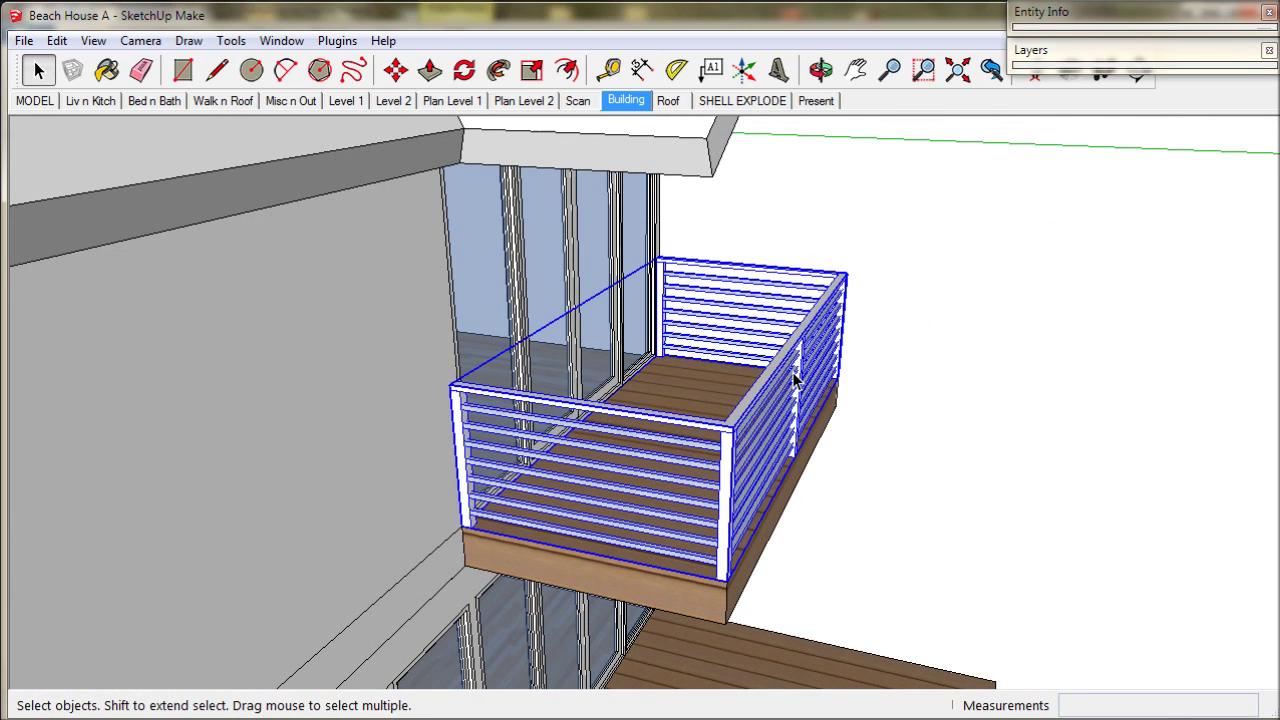
pyautogui.scroll(3, 796, 381)
pyautogui.moveTo(796, 381); pyautogui.dragTo(722, 378, button='middle')
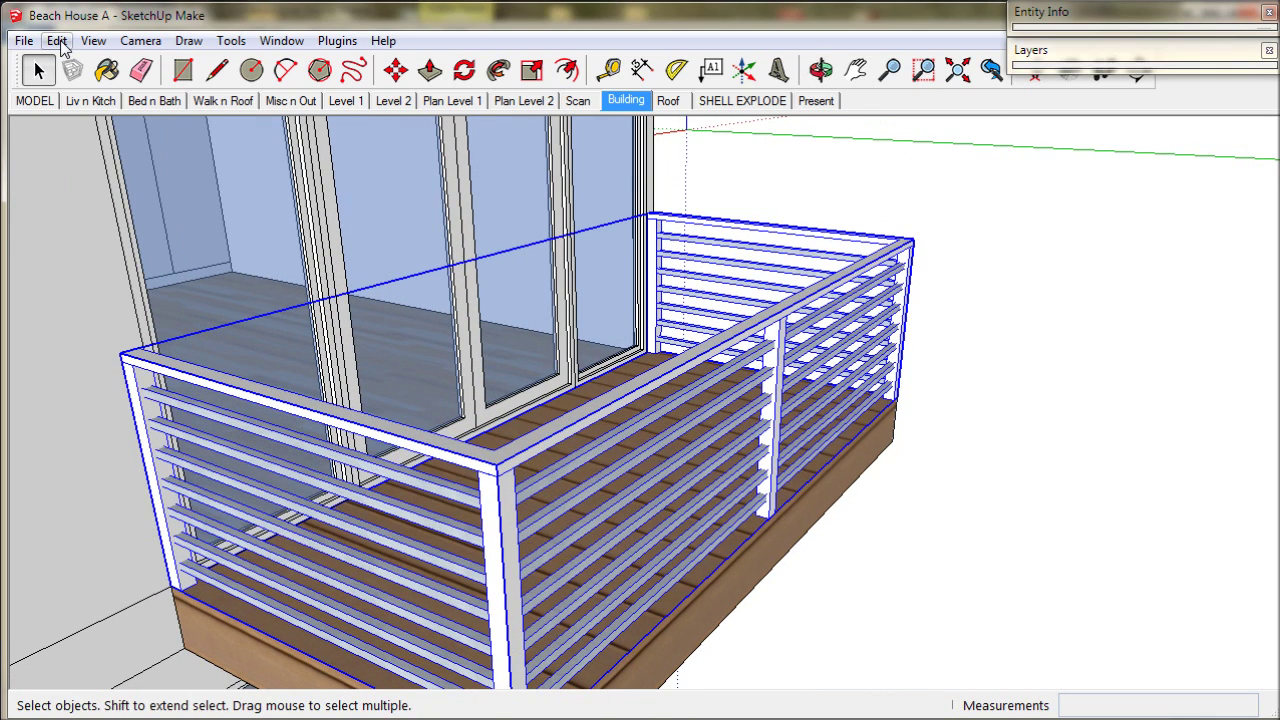
pyautogui.click(57, 41)
pyautogui.click(60, 138)
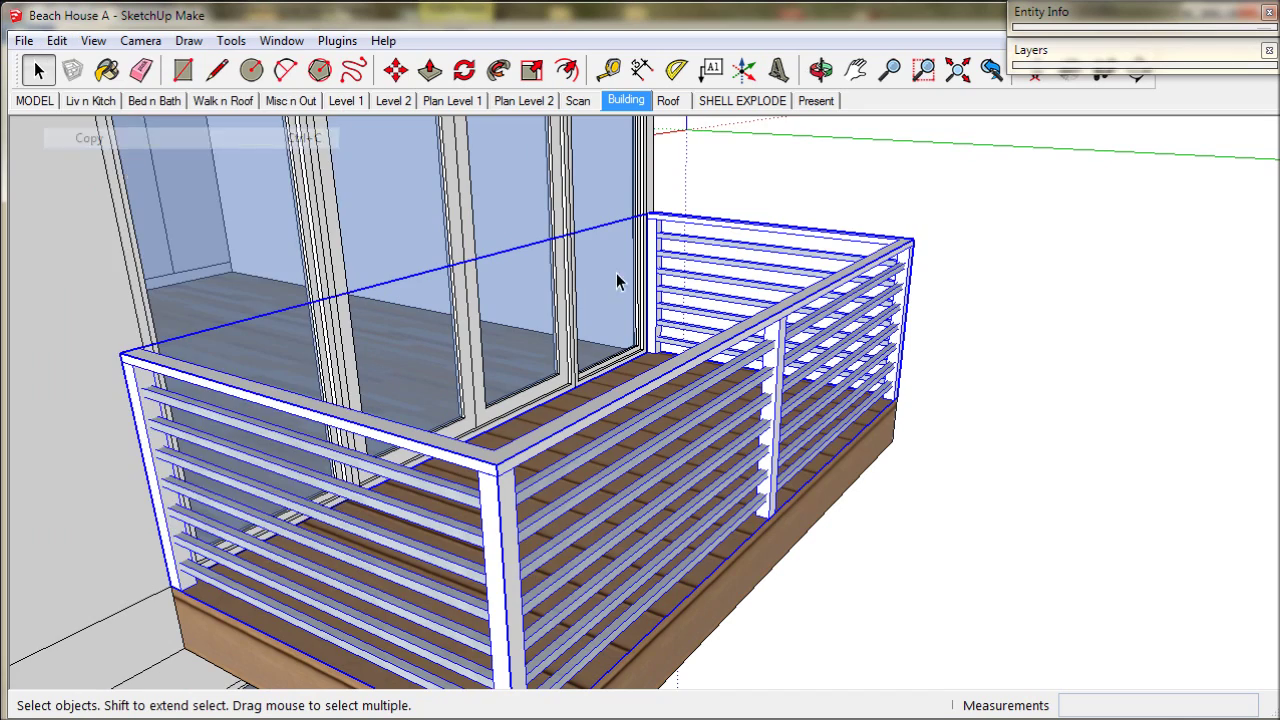
# Delete the railing from the balcony, then select the level 2 group and expand Entity Info.
pyautogui.scroll(-5, 867, 270)
pyautogui.moveTo(867, 270); pyautogui.dragTo(849, 308, button='middle')
pyautogui.press('Delete')
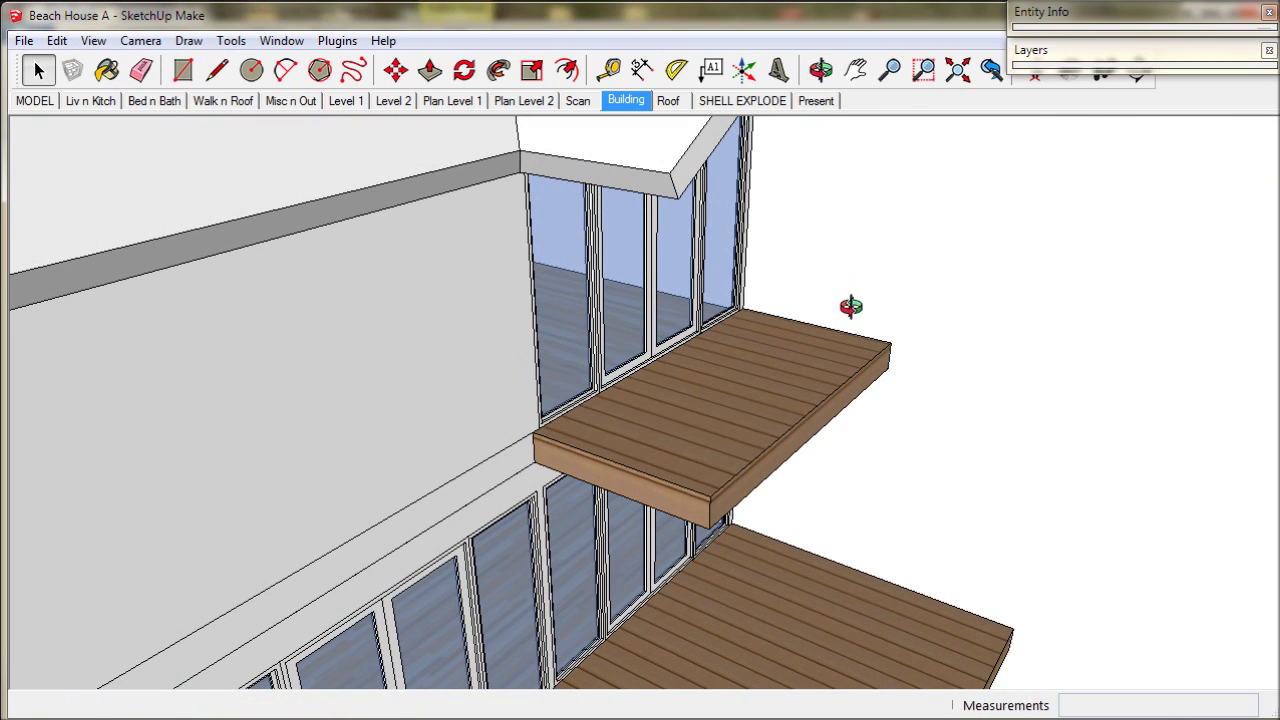
pyautogui.click(464, 348)
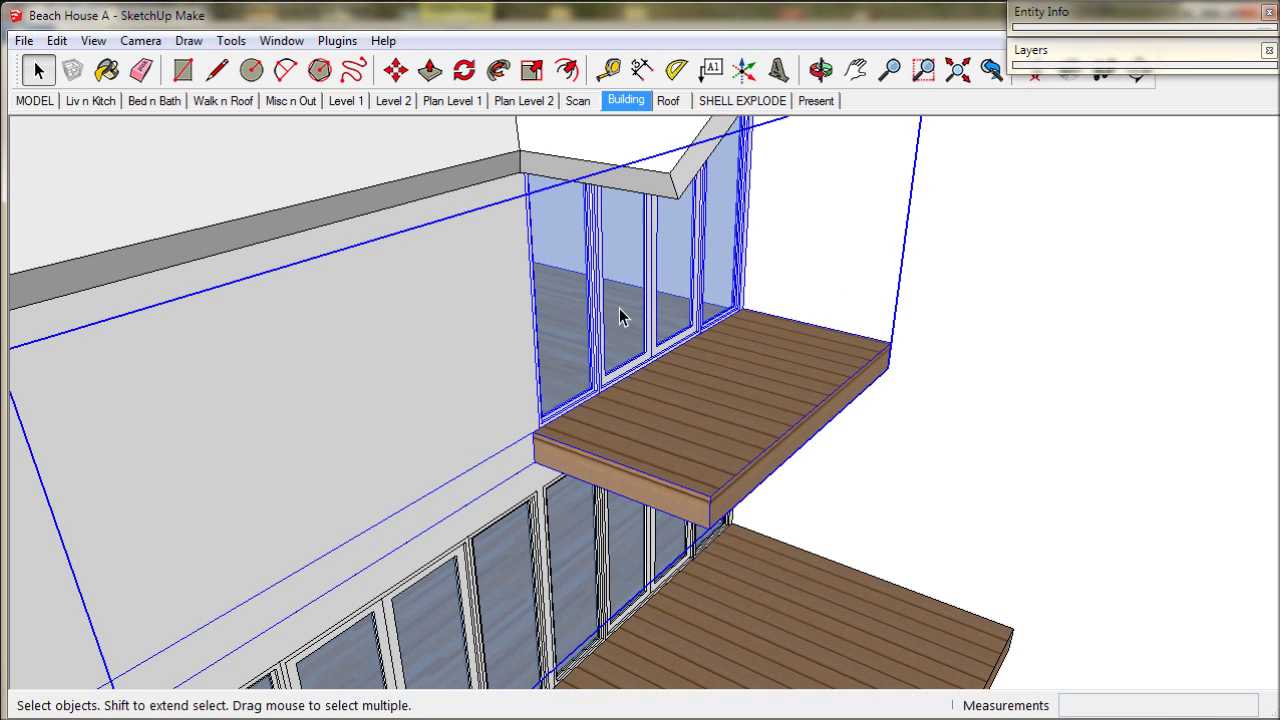
pyautogui.click(1070, 12)
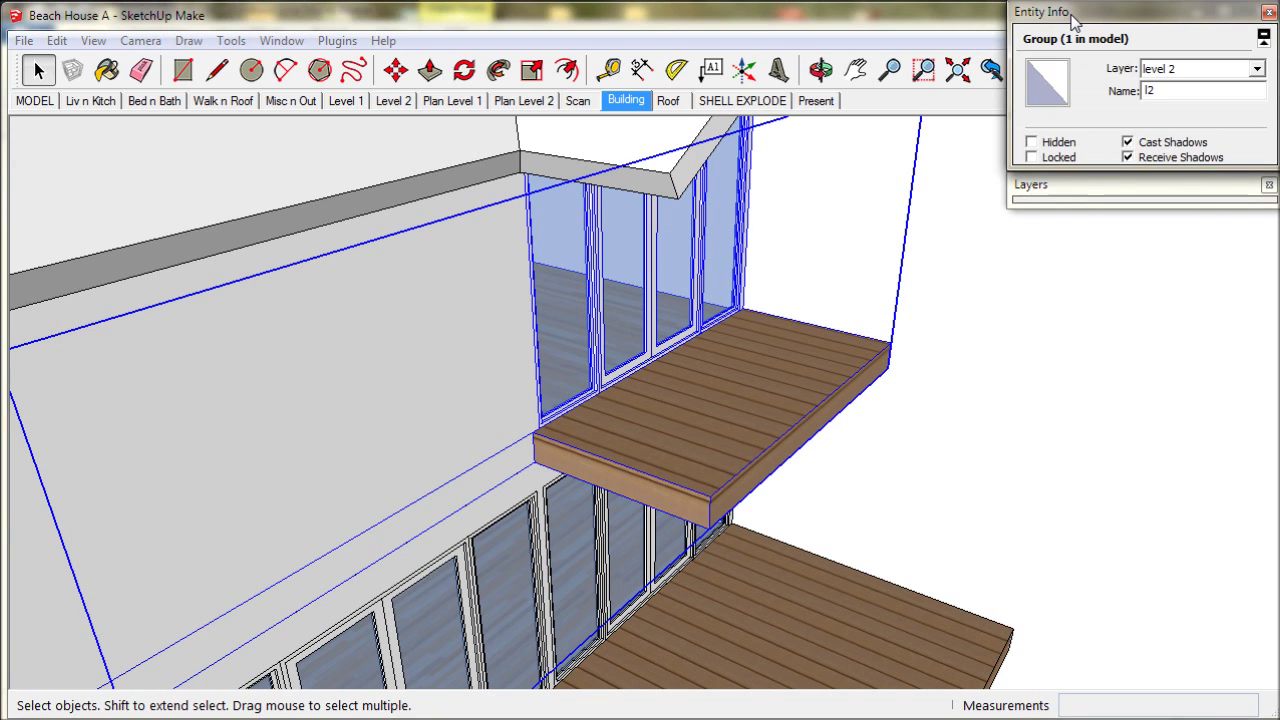
# Paste In Place the railing inside the level 2 group, then close the group.
pyautogui.doubleClick(346, 434)
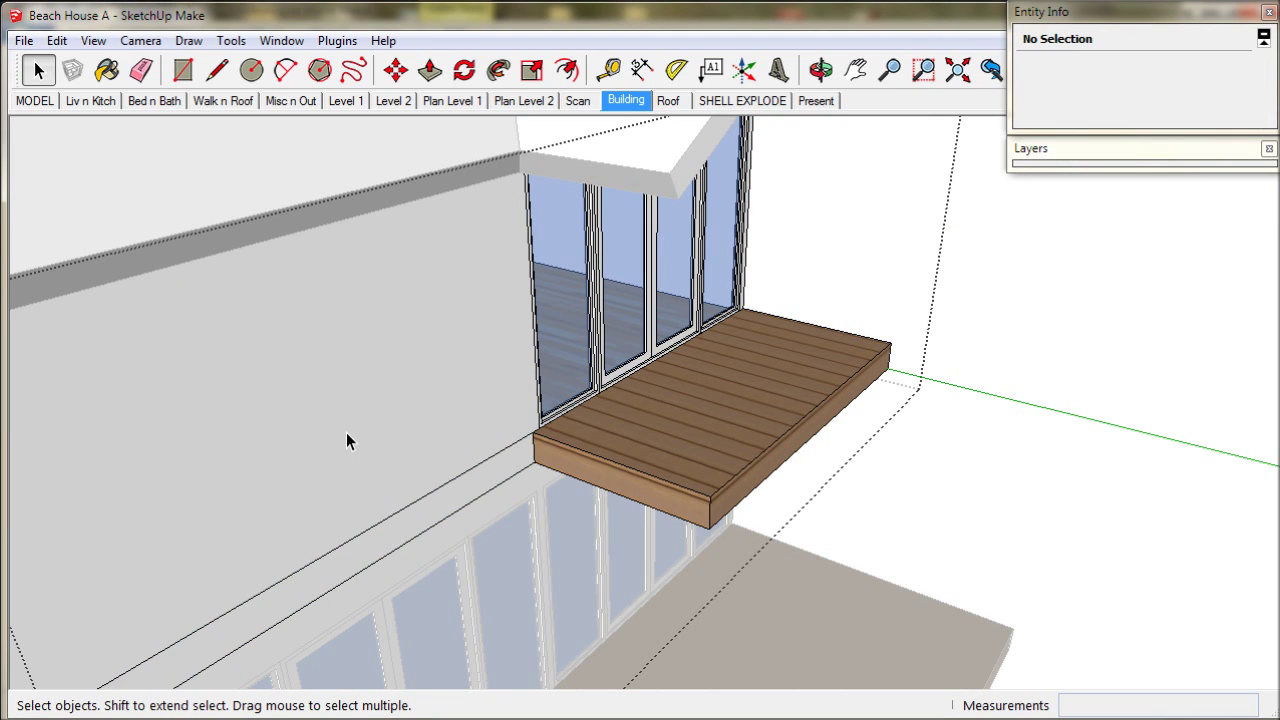
pyautogui.click(57, 40)
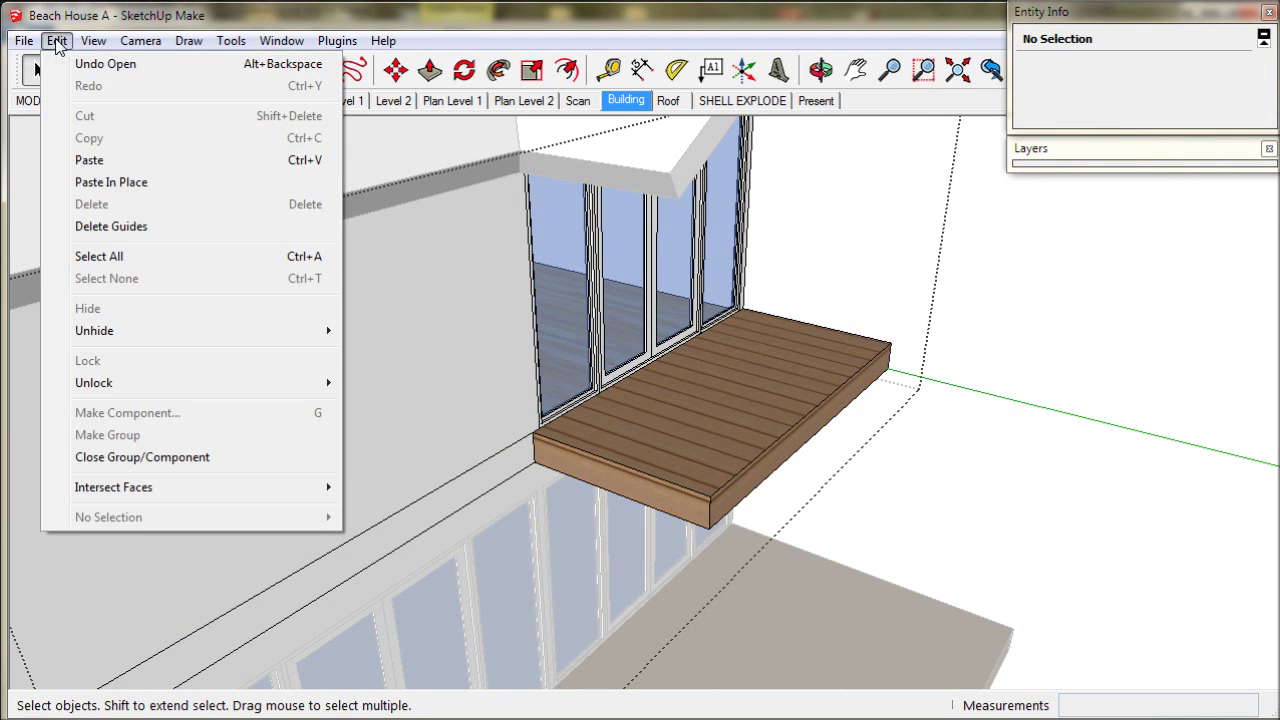
pyautogui.click(104, 182)
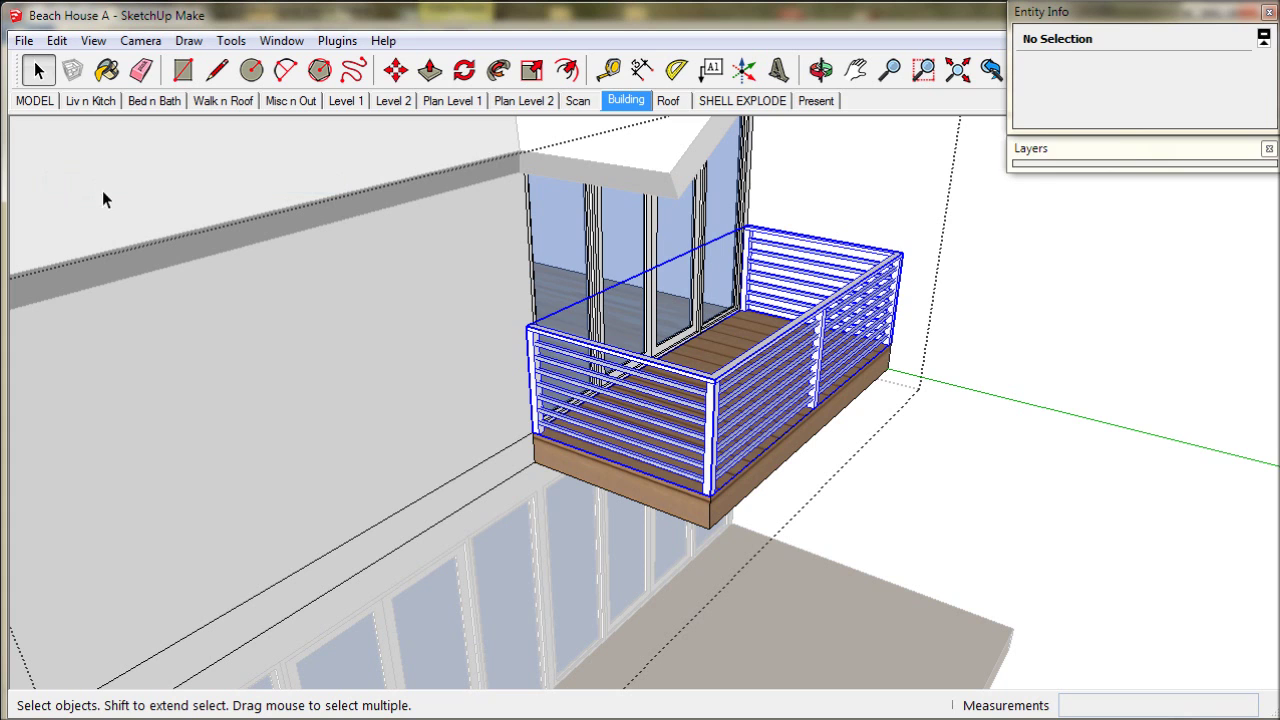
pyautogui.click(1021, 262)
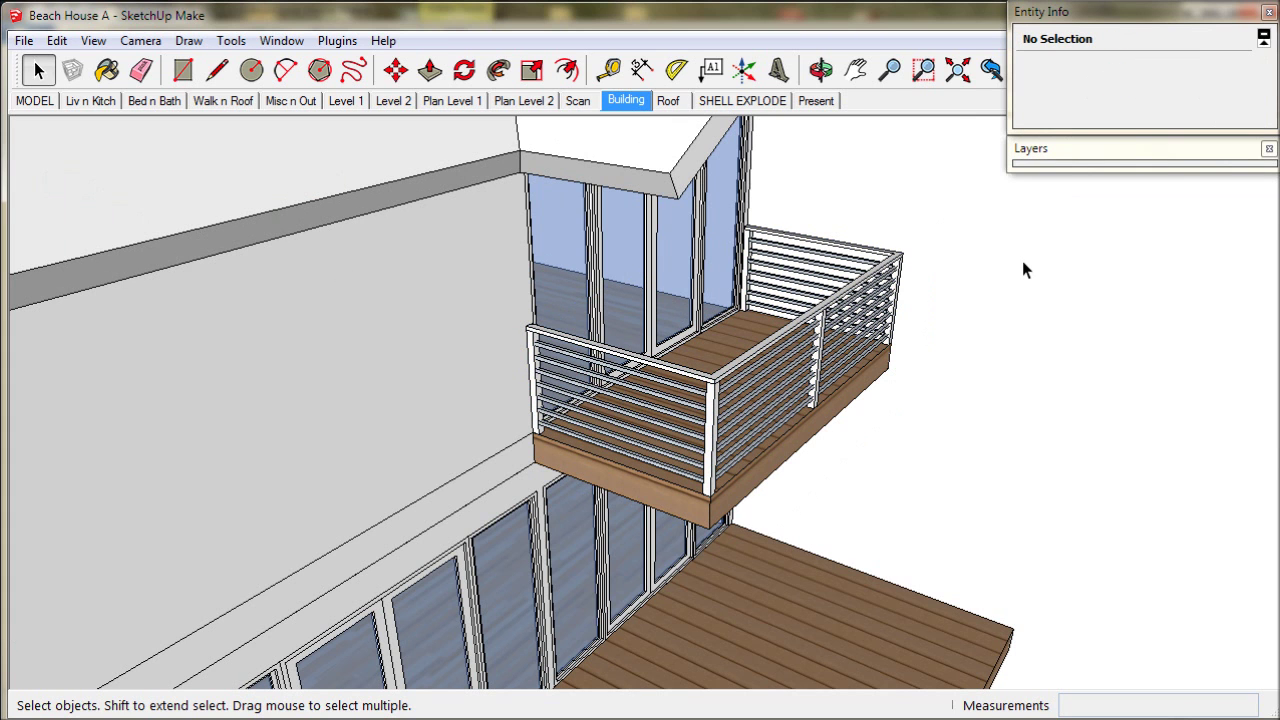